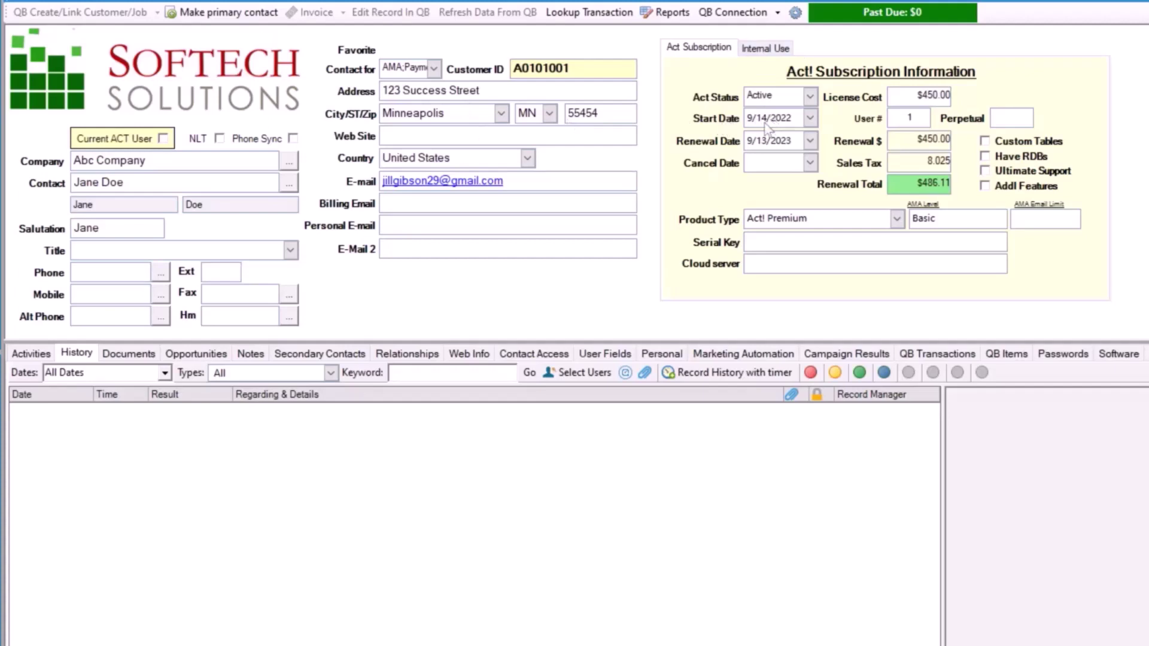
- Check the contact's Renewal Date and show the Internal Use fields that track reminder, quote and payment dates
{"action": "left_click_drag", "start_coordinate": [748, 140], "coordinate": [780, 140]}
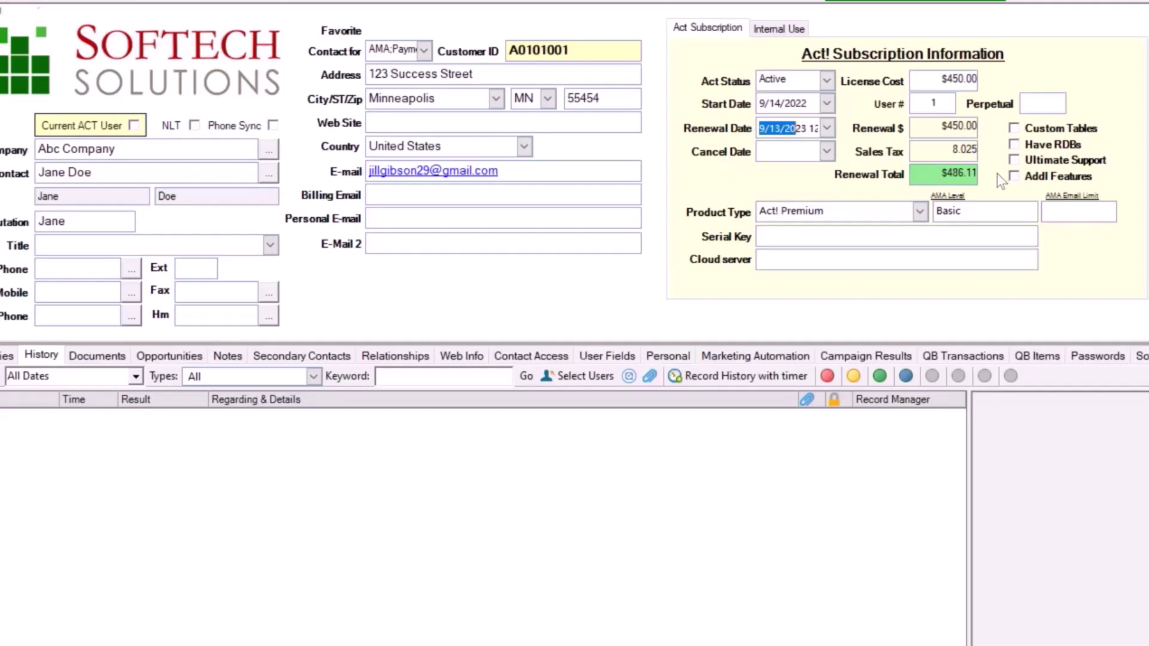
{"action": "left_click", "coordinate": [794, 31]}
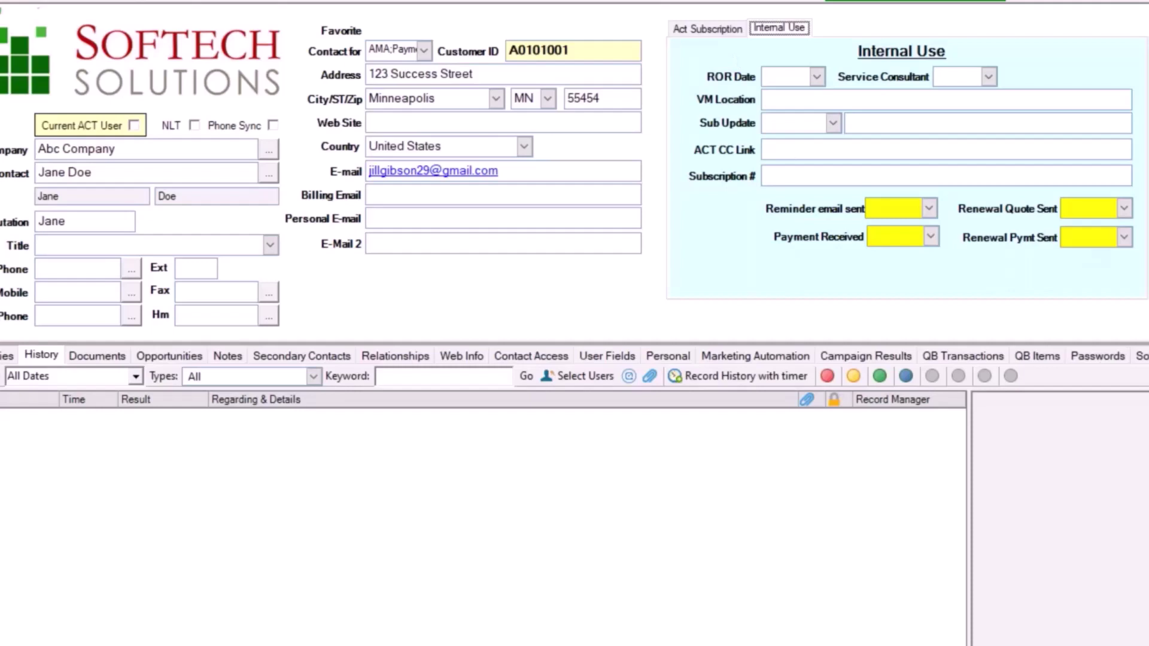
- Open the "1 - 30 days Email reminder" automation in the Impact Suite settings and preview the contacts matching its criteria
{"action": "left_click", "coordinate": [358, 386]}
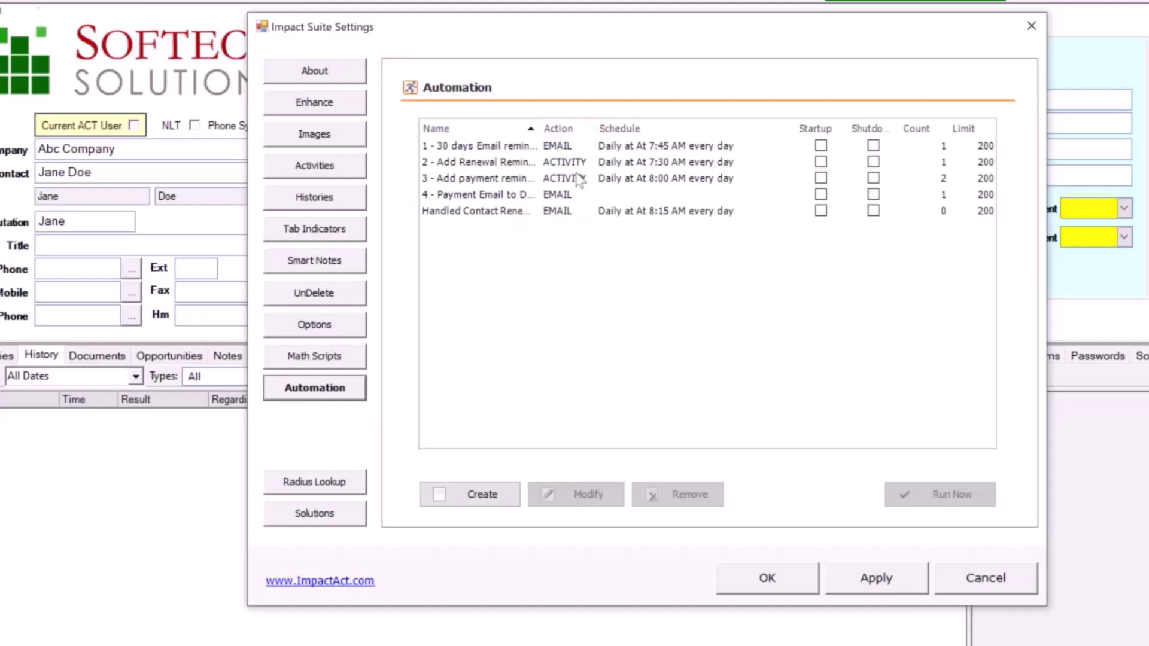
{"action": "left_click", "coordinate": [499, 145]}
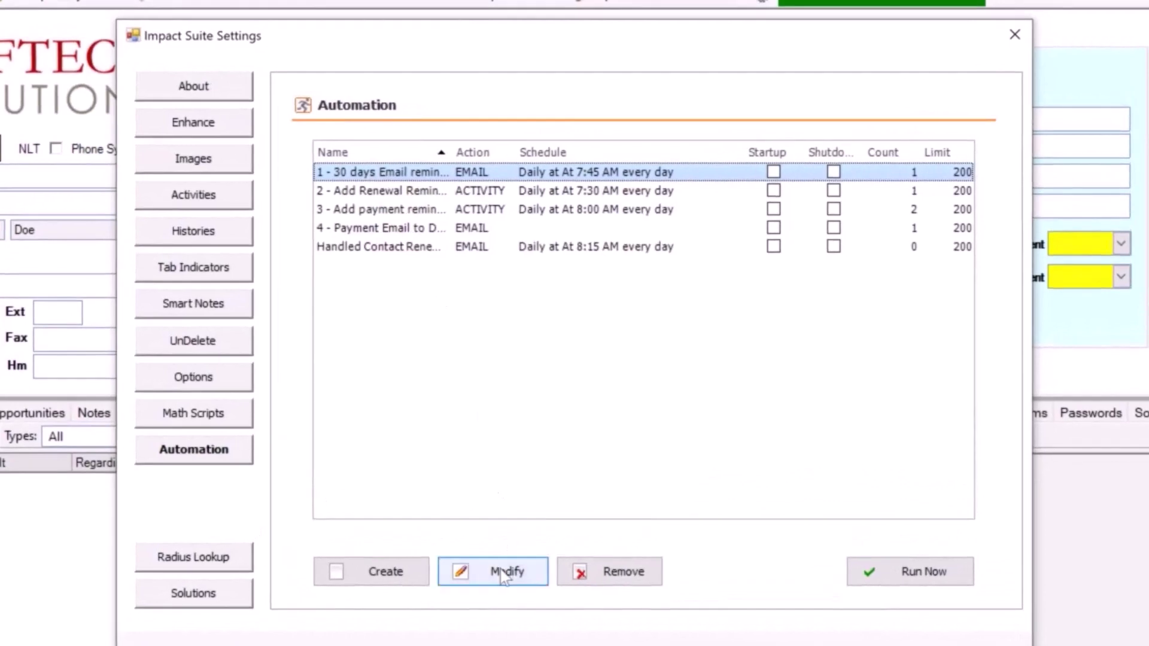
{"action": "left_click", "coordinate": [500, 570]}
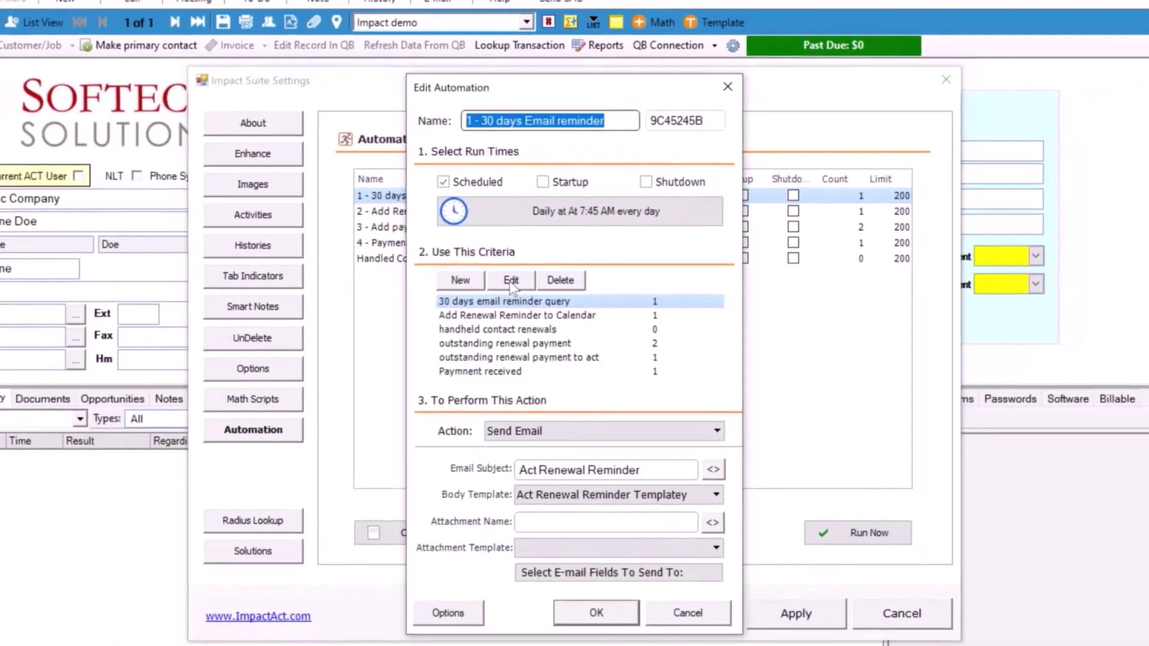
{"action": "left_click", "coordinate": [510, 281]}
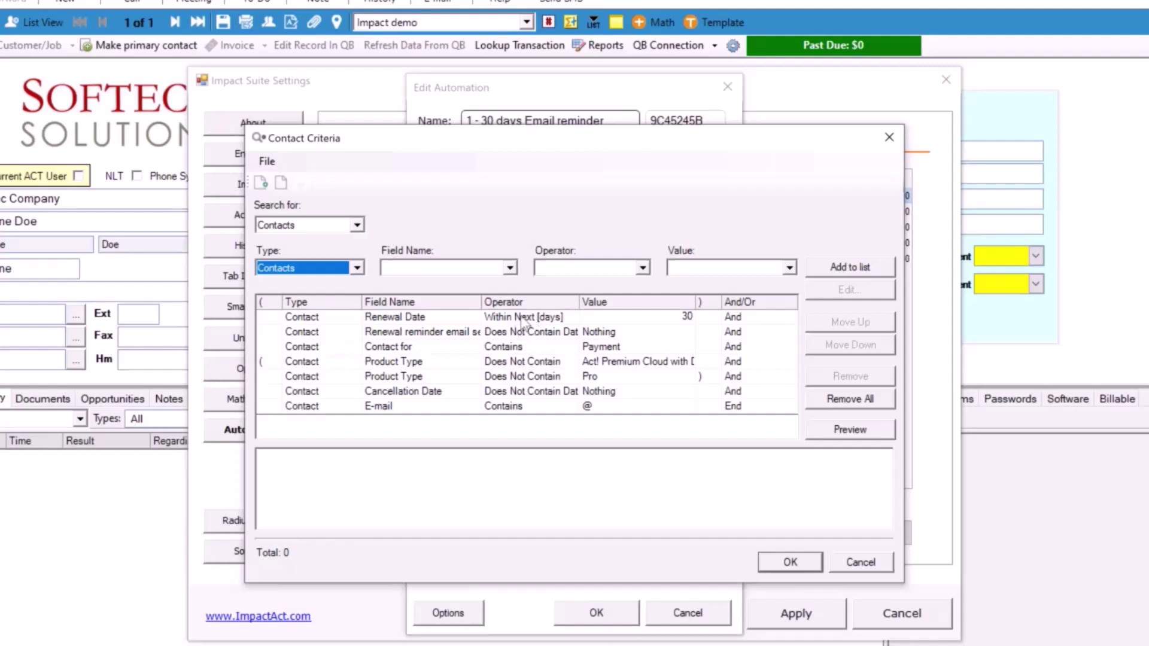
{"action": "left_click", "coordinate": [524, 337]}
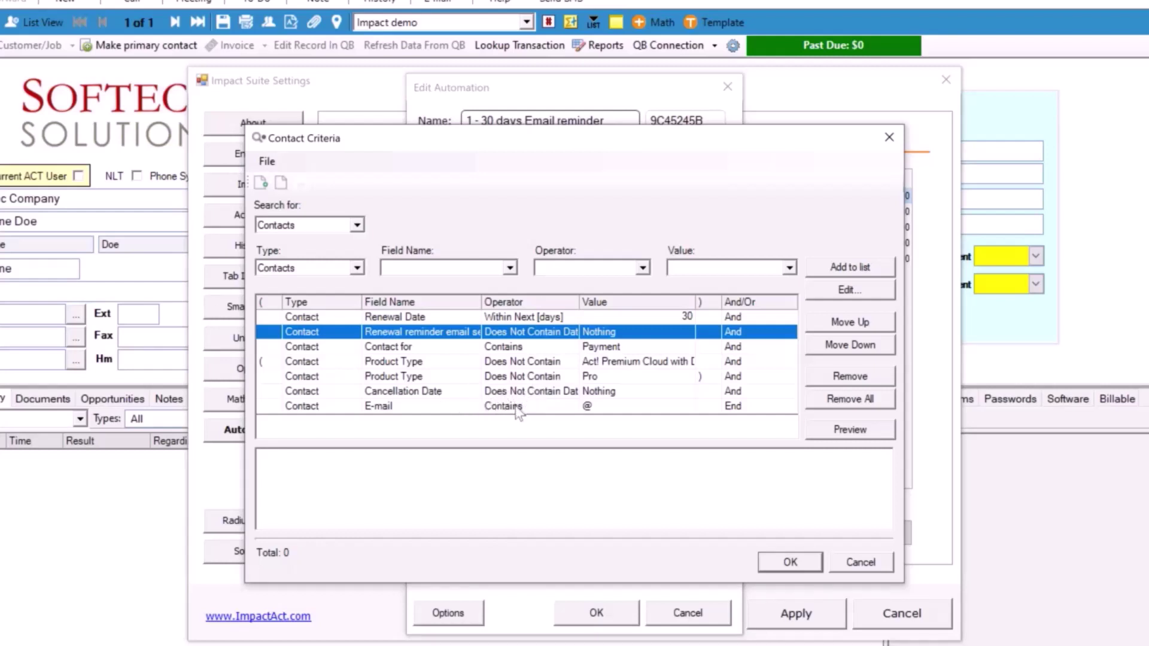
{"action": "left_click", "coordinate": [841, 436]}
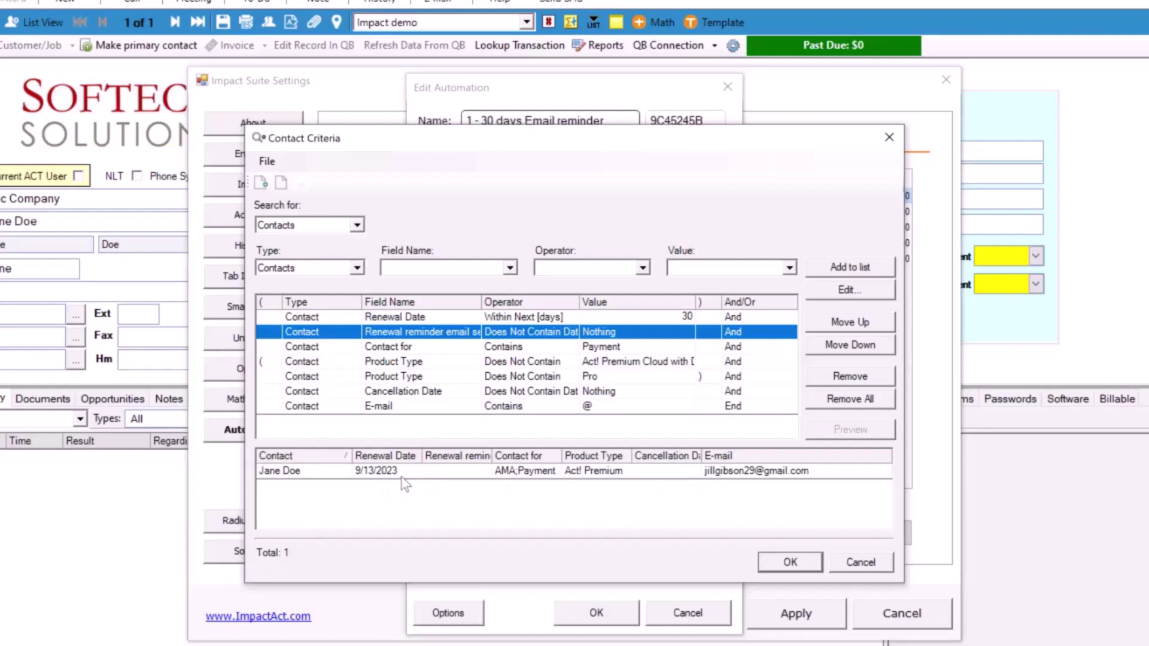
{"action": "left_click", "coordinate": [776, 566]}
{"action": "left_click", "coordinate": [607, 419]}
{"action": "left_click", "coordinate": [860, 566]}
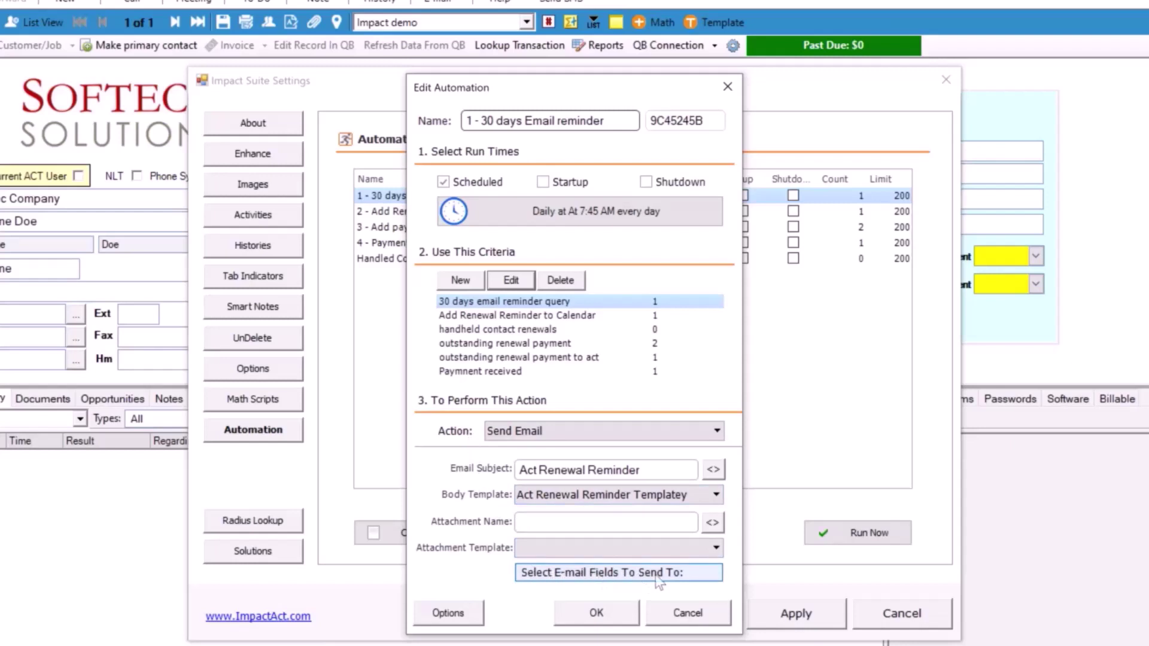
- Review the email reminder automation's options, including its Act Renewal Reminder email template and the field updated after running
{"action": "left_click", "coordinate": [461, 614]}
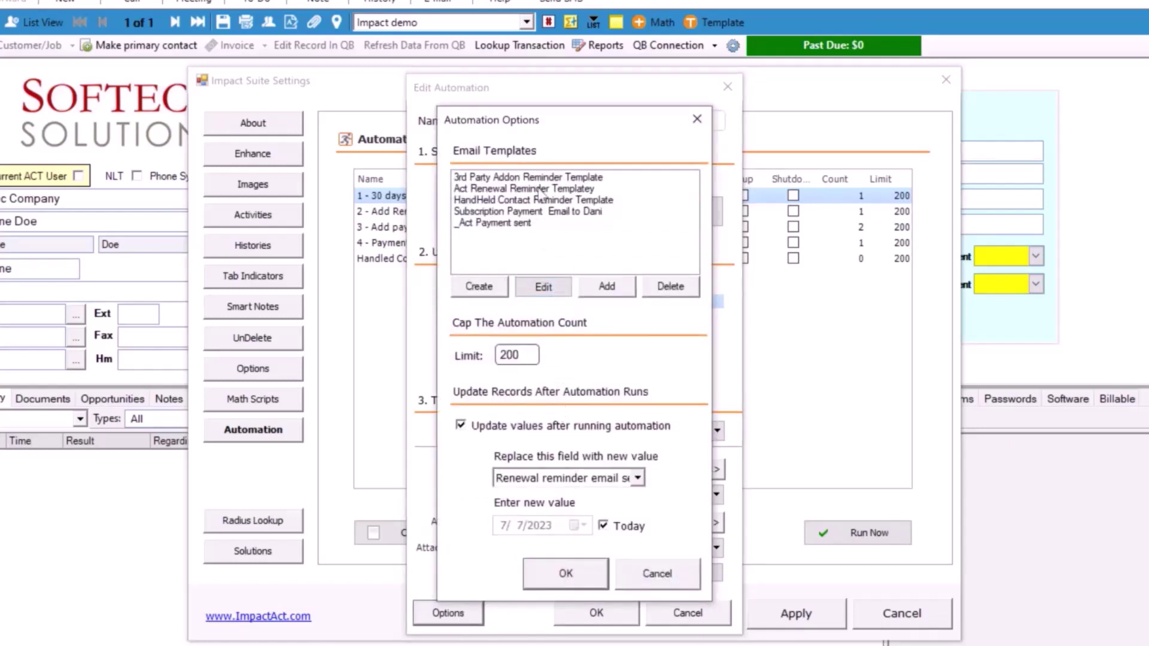
{"action": "left_click", "coordinate": [562, 190]}
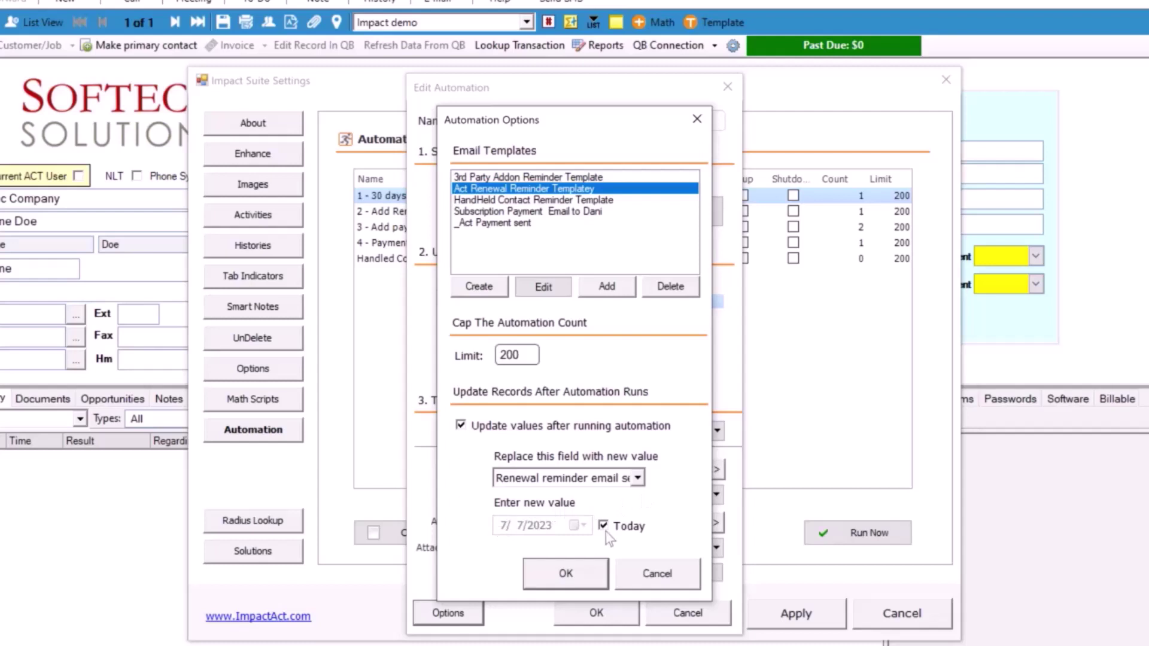
{"action": "left_click", "coordinate": [646, 585]}
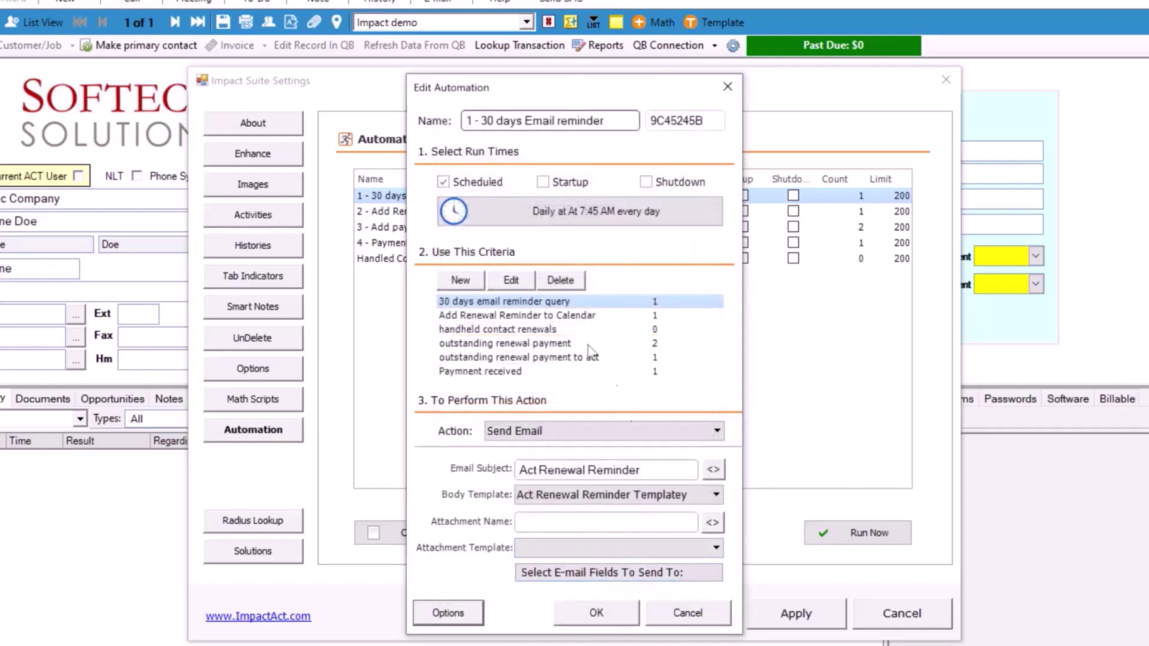
{"action": "left_click", "coordinate": [615, 619]}
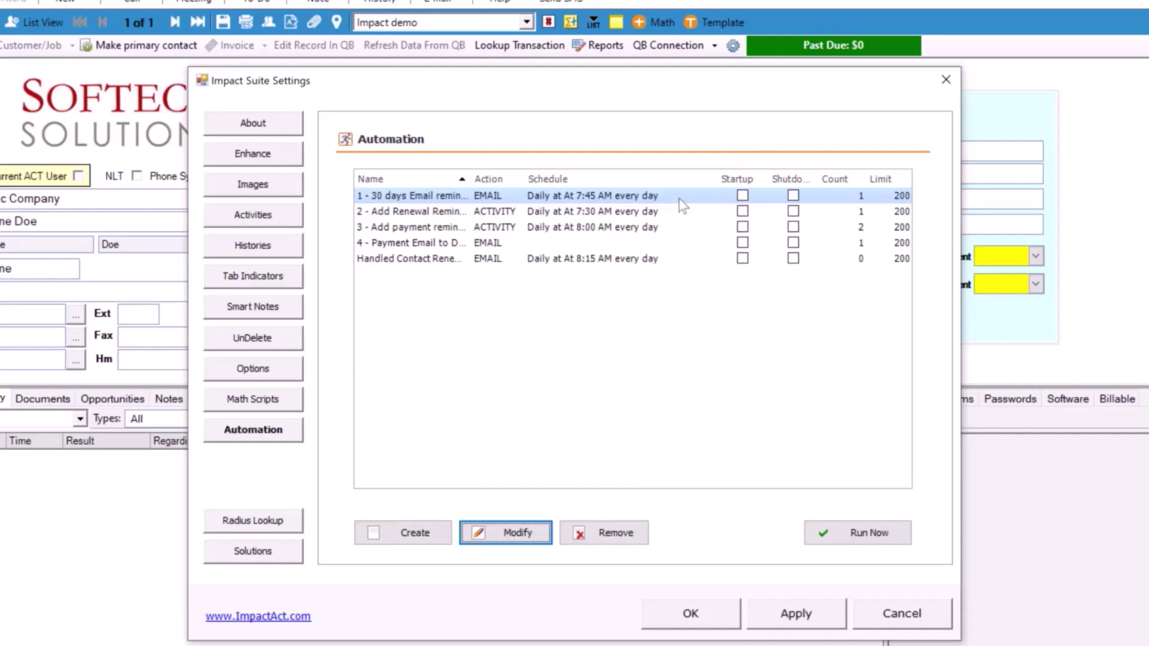
- Run the "1 - 30 days Email reminder" automation immediately
{"action": "left_click", "coordinate": [679, 201]}
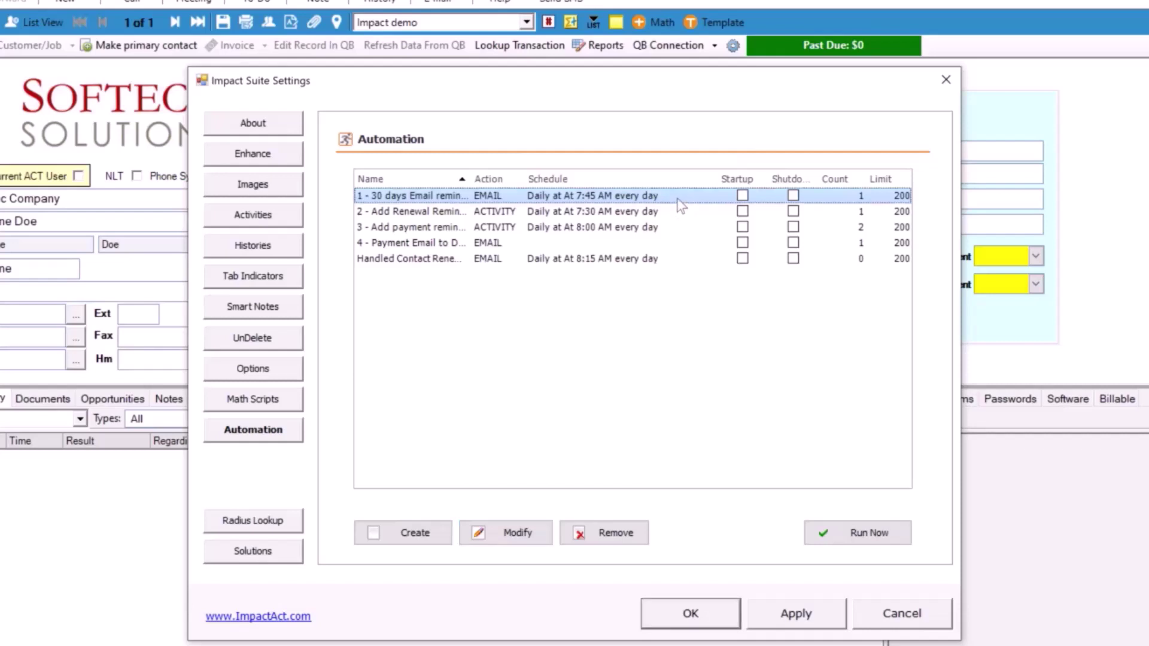
{"action": "left_click", "coordinate": [844, 539]}
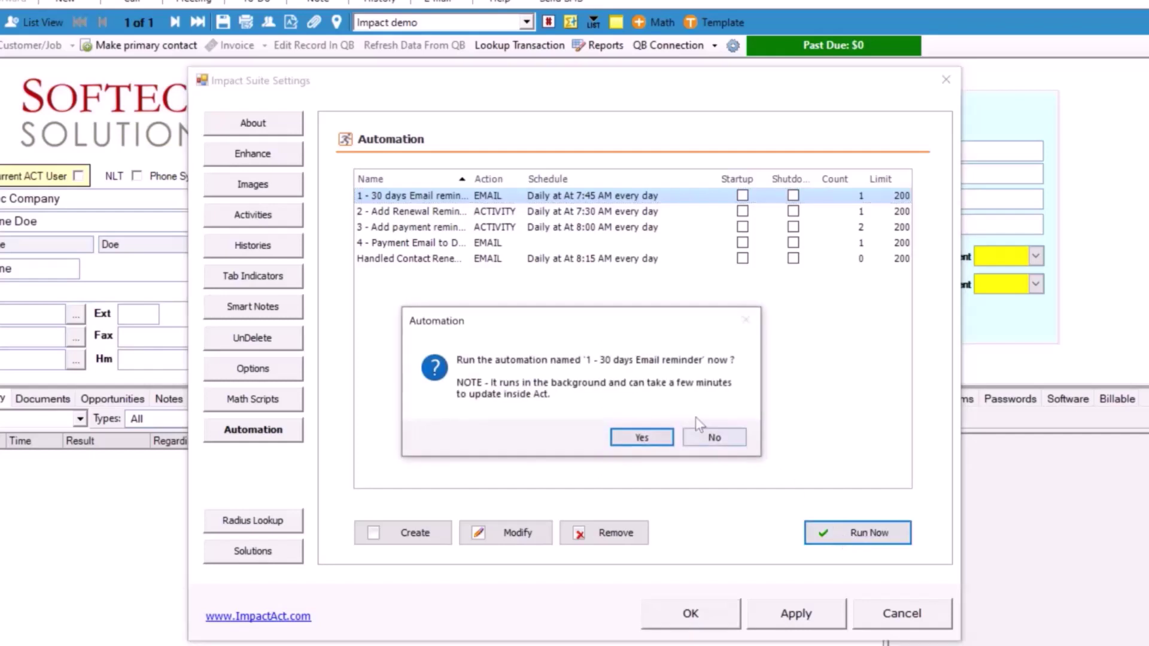
{"action": "left_click", "coordinate": [637, 444]}
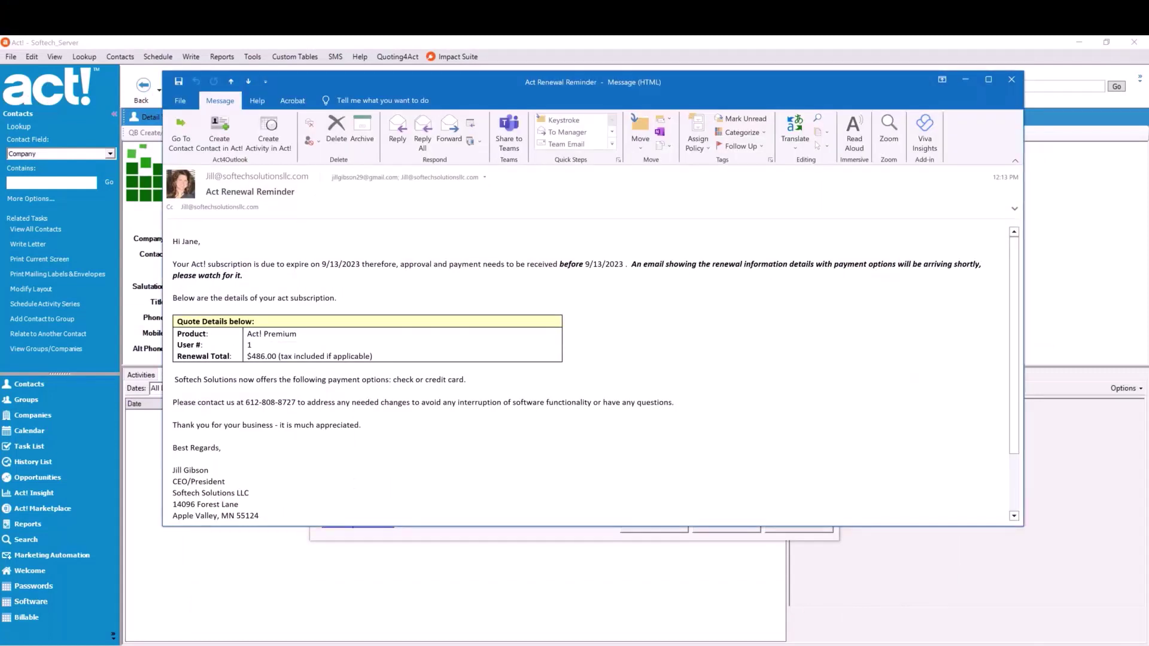
- Switch to Outlook, open the Act Renewal Reminder message and check its product and expiry date details
{"action": "left_click_drag", "start_coordinate": [1148, 90], "coordinate": [667, 121]}
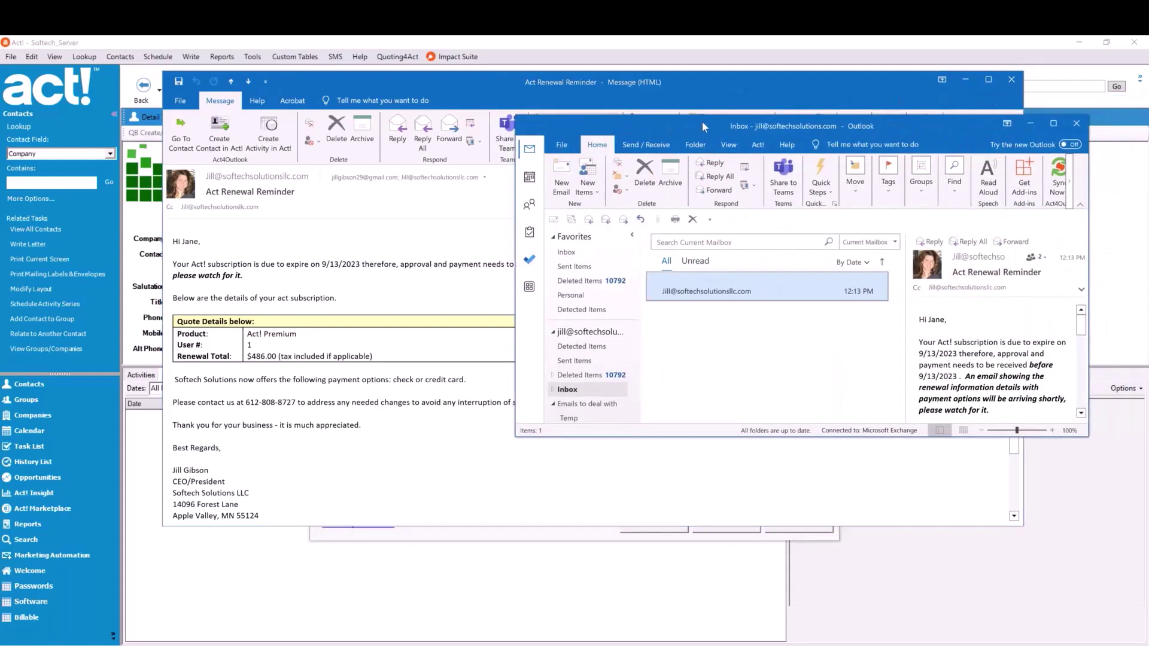
{"action": "double_click", "coordinate": [702, 121]}
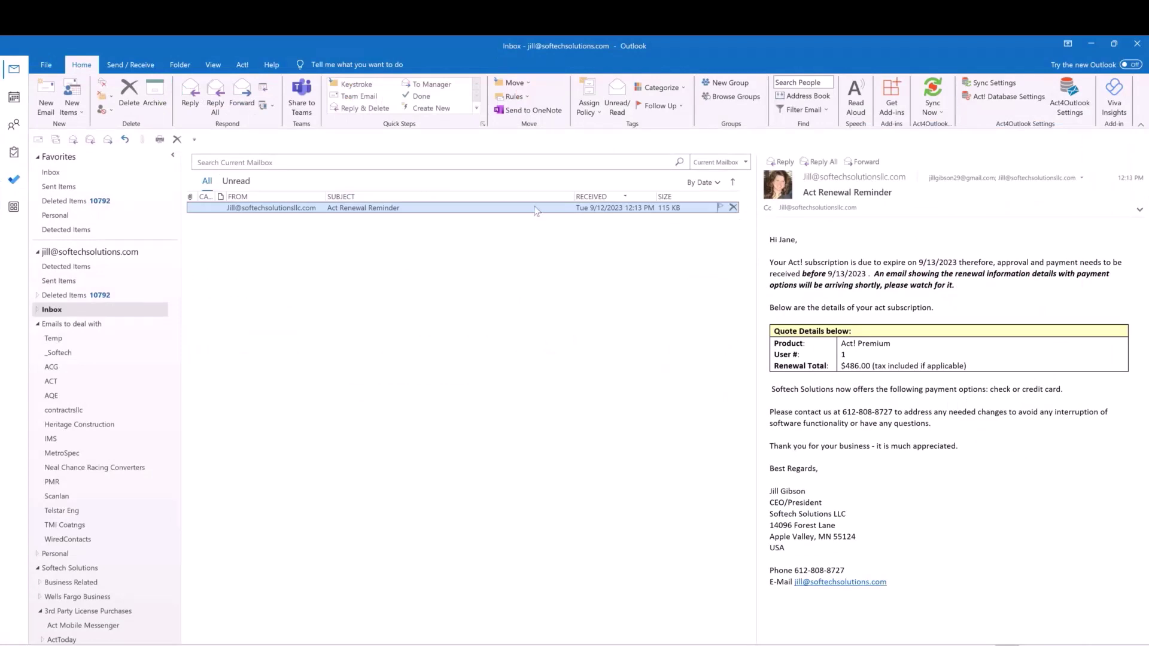
{"action": "double_click", "coordinate": [536, 210]}
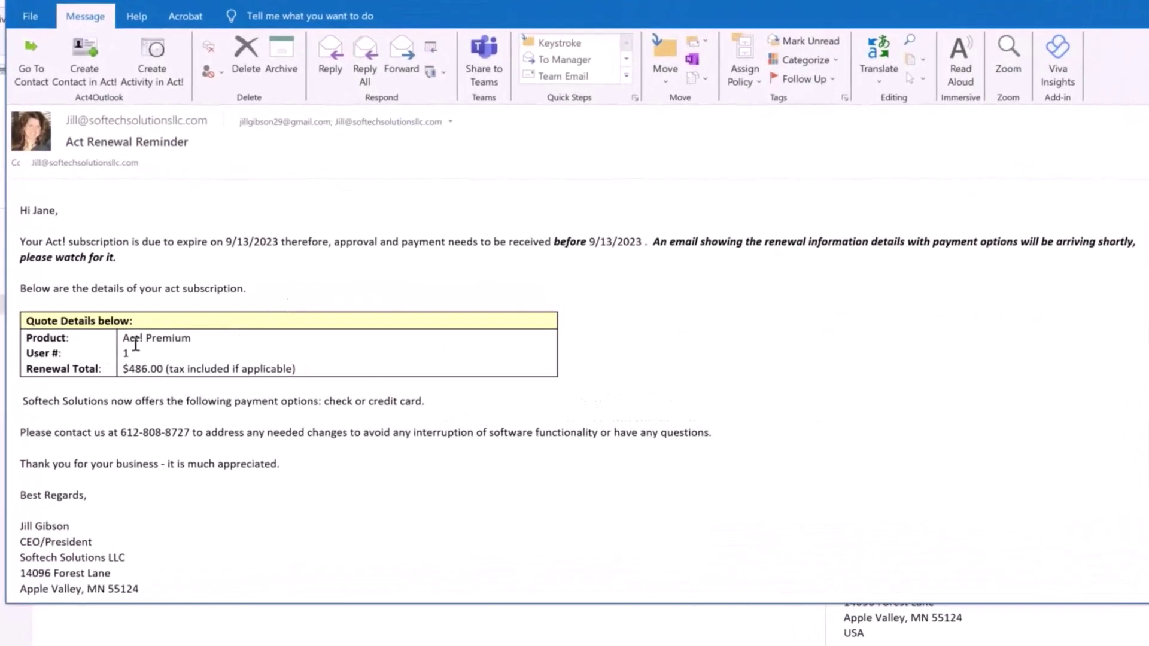
{"action": "triple_click", "coordinate": [124, 339]}
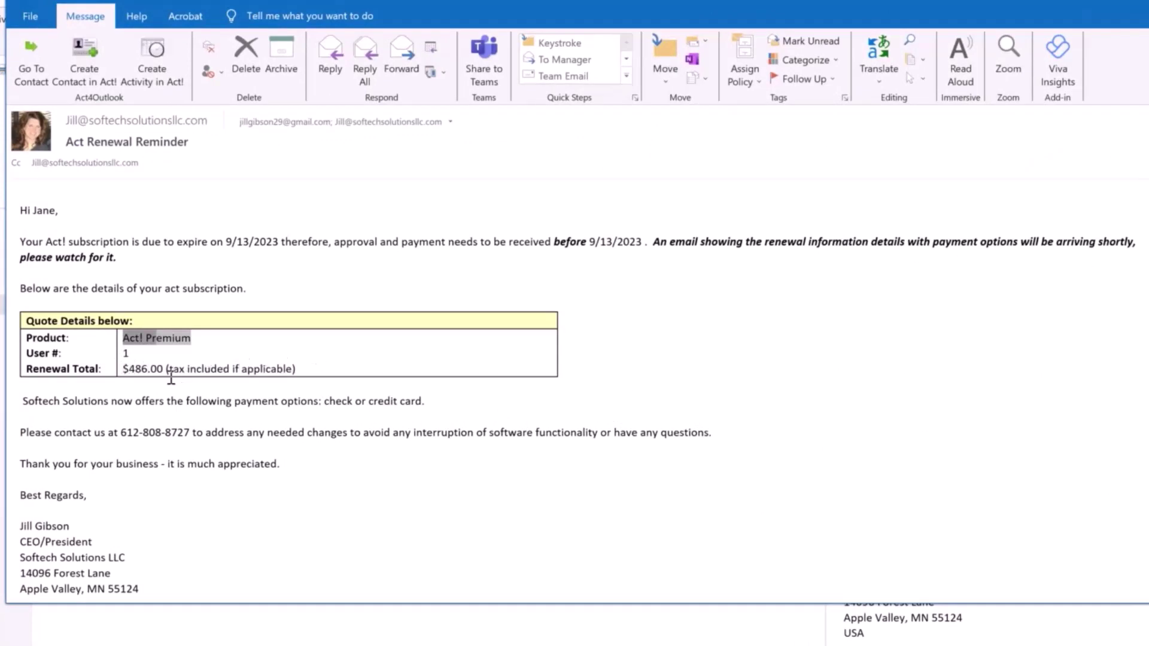
{"action": "left_click_drag", "start_coordinate": [653, 242], "coordinate": [116, 258]}
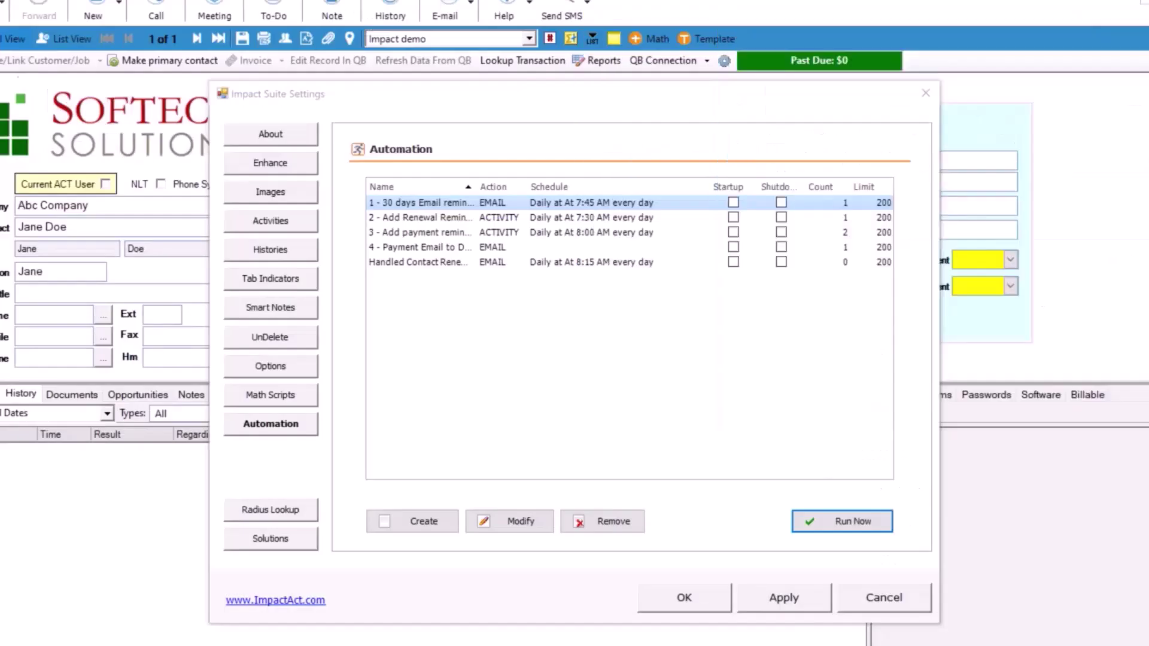
- Switch back to Act! and review the settings of the "2 - Add Renewal Reminder to Calendar" automation without changing them
{"action": "left_click", "coordinate": [477, 219]}
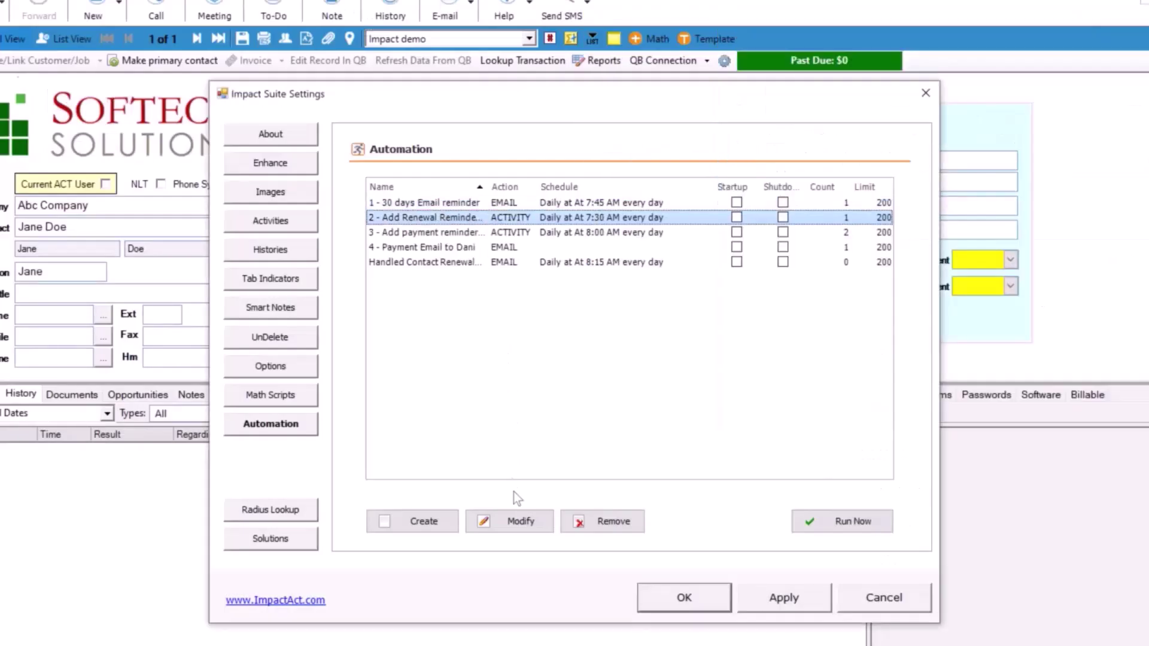
{"action": "left_click", "coordinate": [522, 521]}
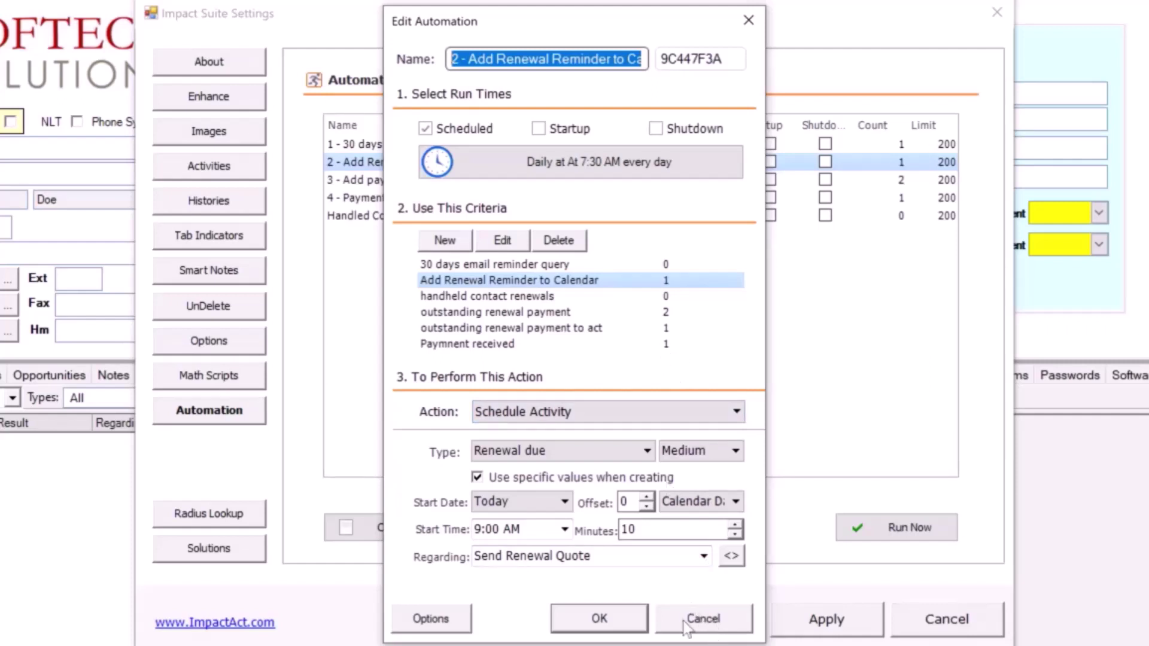
{"action": "left_click", "coordinate": [704, 624]}
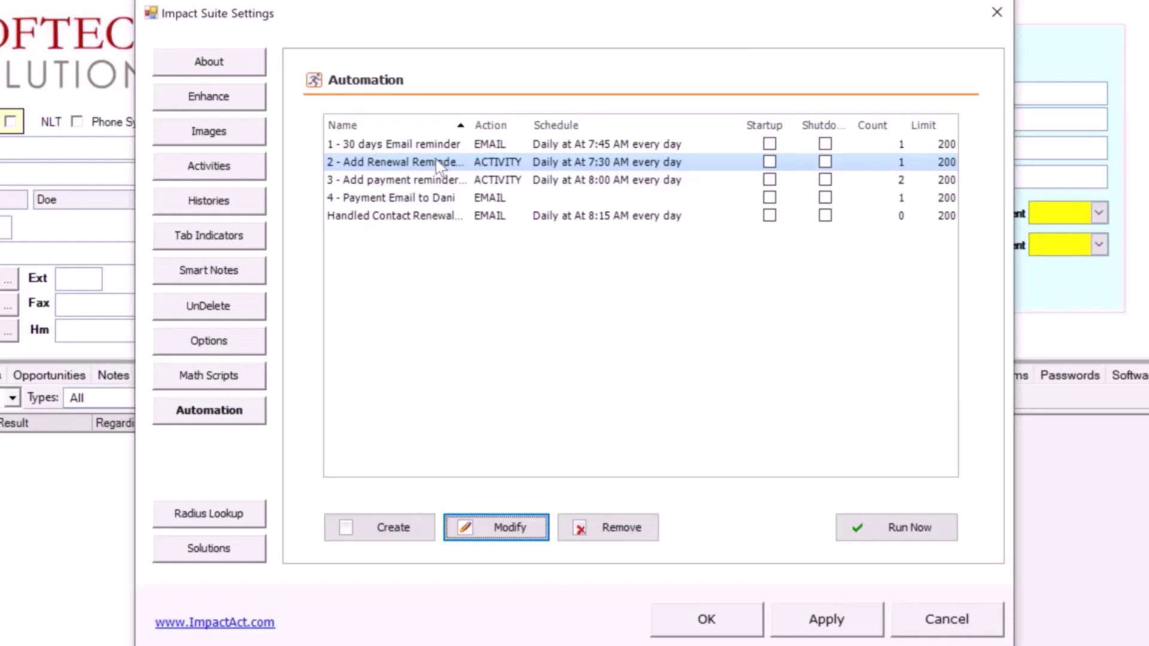
- Run the "2 - Add Renewal Reminder to Calendar" automation immediately and close the Impact Suite settings
{"action": "left_click", "coordinate": [890, 526]}
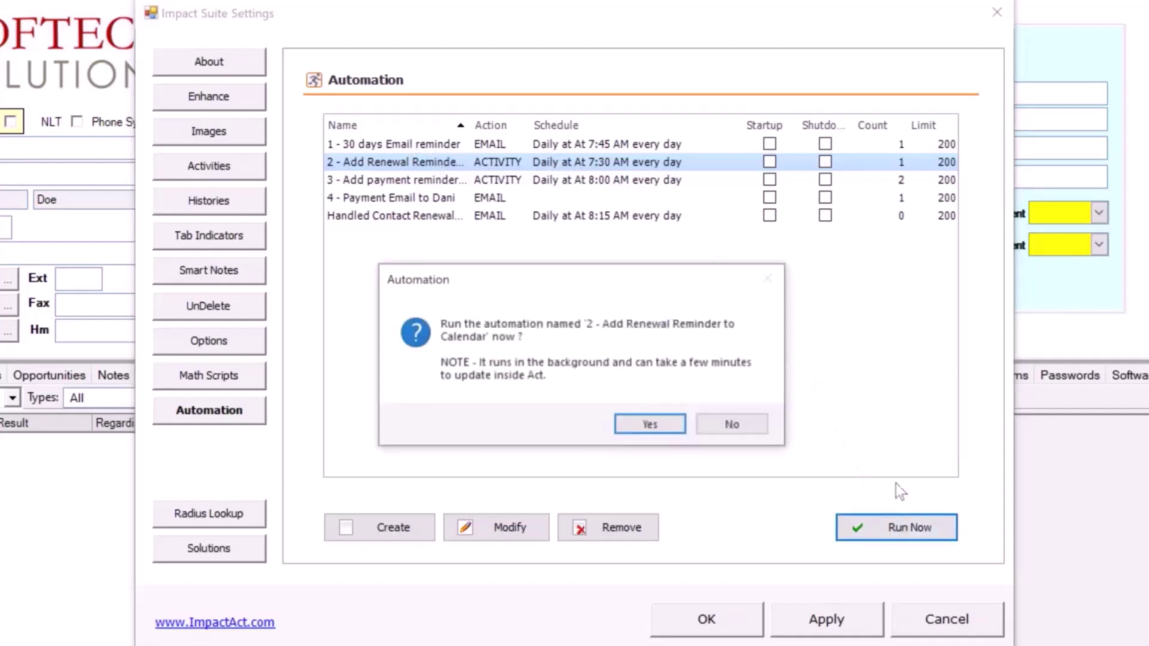
{"action": "left_click", "coordinate": [650, 425]}
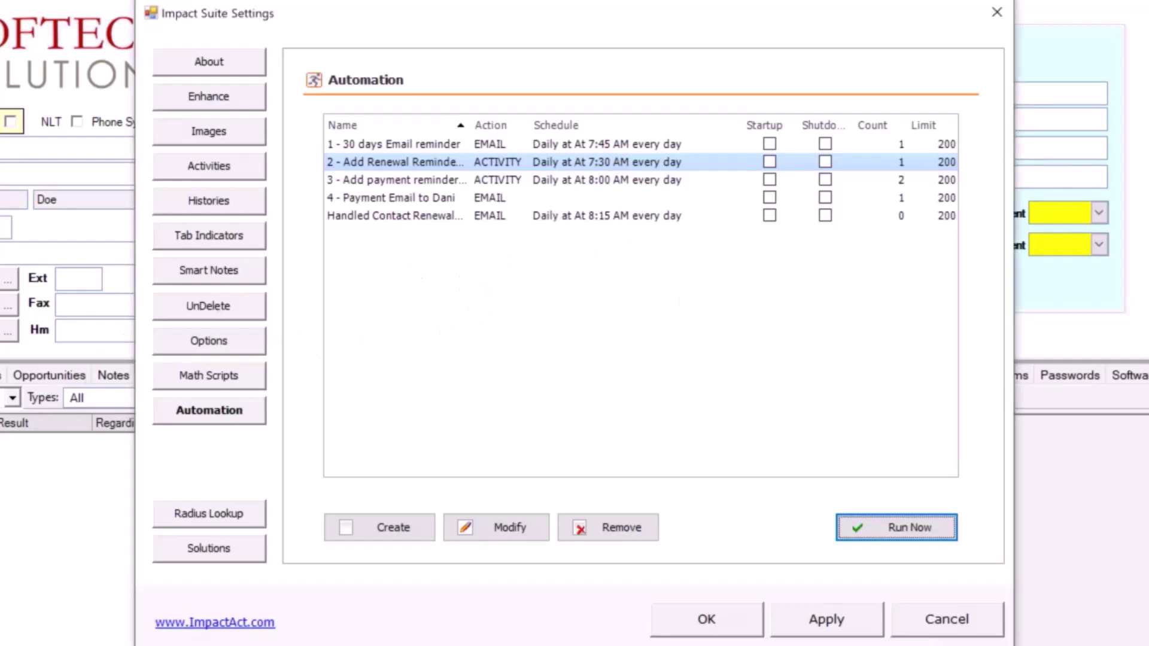
{"action": "left_click", "coordinate": [947, 619]}
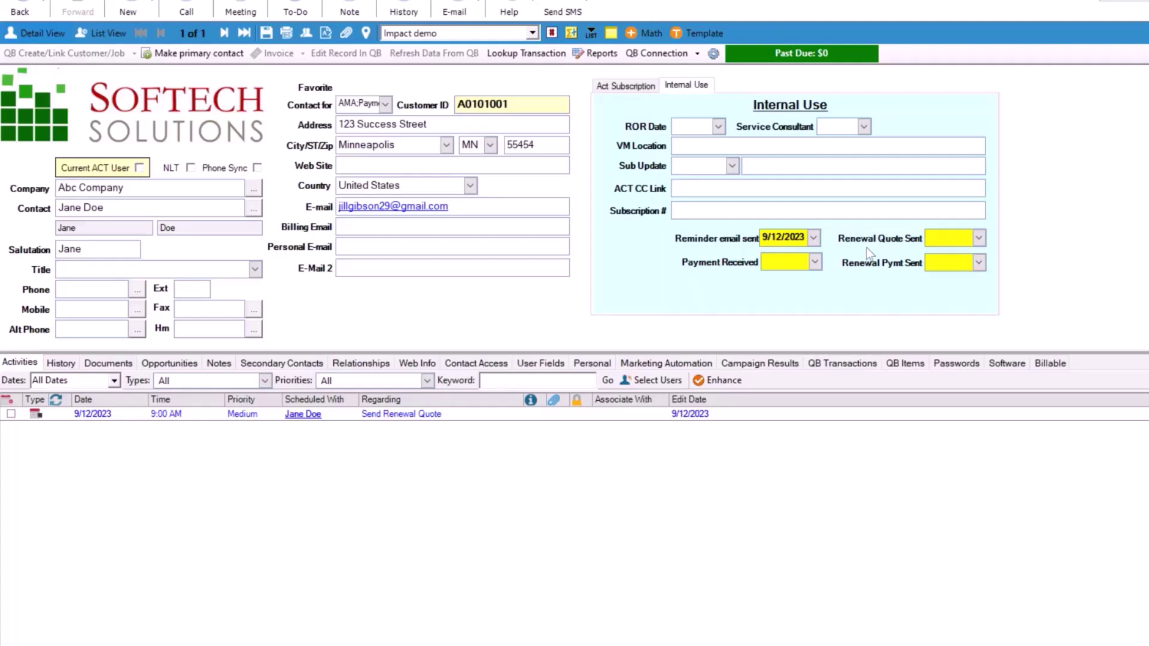
- Set the contact's Renewal Quote Sent date to 9/12/2023
{"action": "left_click", "coordinate": [944, 240]}
{"action": "type", "text": "9/12/23"}
{"action": "key", "text": "Tab"}
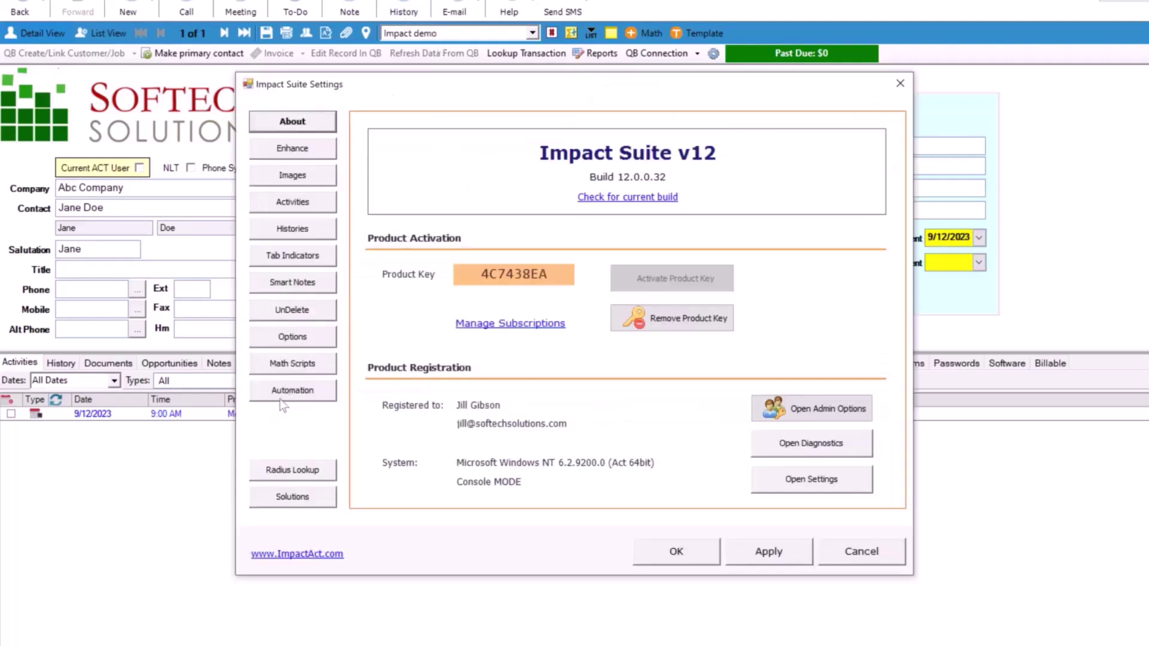
- Reopen the "2 - Add Renewal Reminder to Calendar" automation in the Impact Suite settings and preview the contacts matching its criteria
{"action": "left_click", "coordinate": [281, 399]}
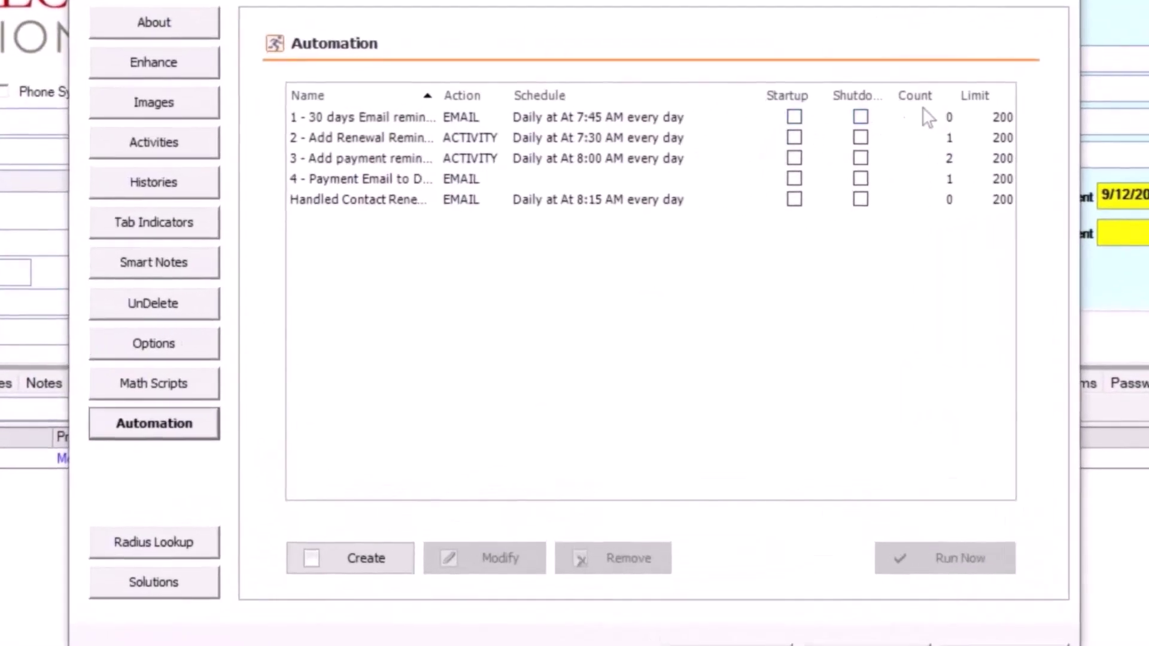
{"action": "left_click", "coordinate": [606, 141]}
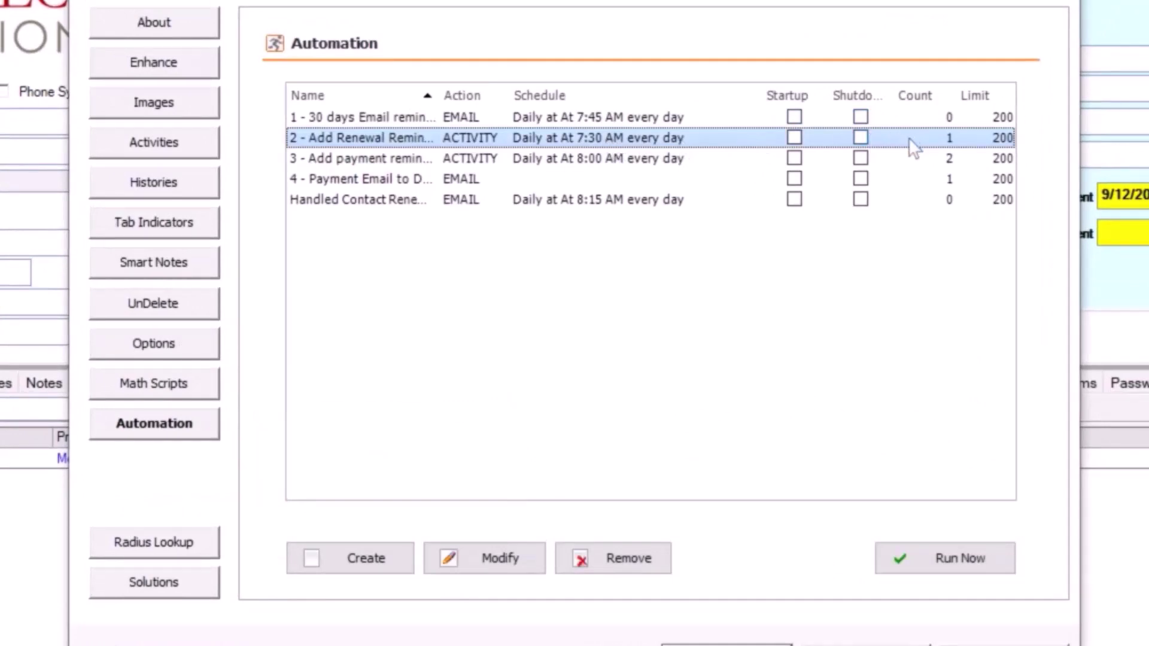
{"action": "left_click", "coordinate": [512, 555]}
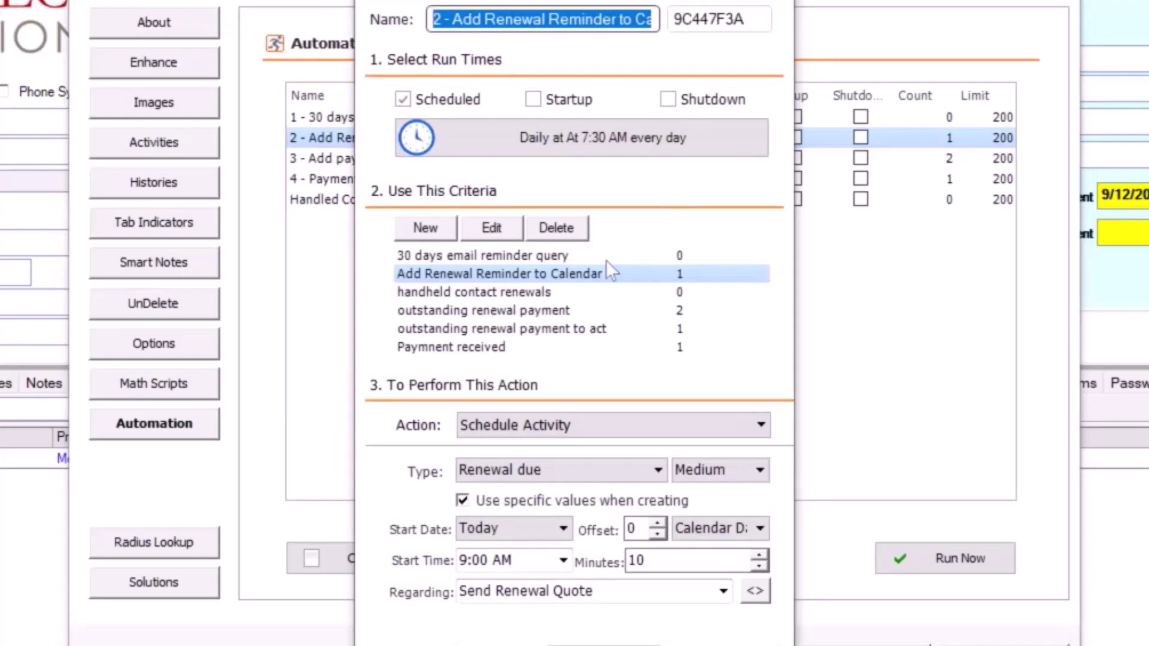
{"action": "left_click", "coordinate": [503, 231]}
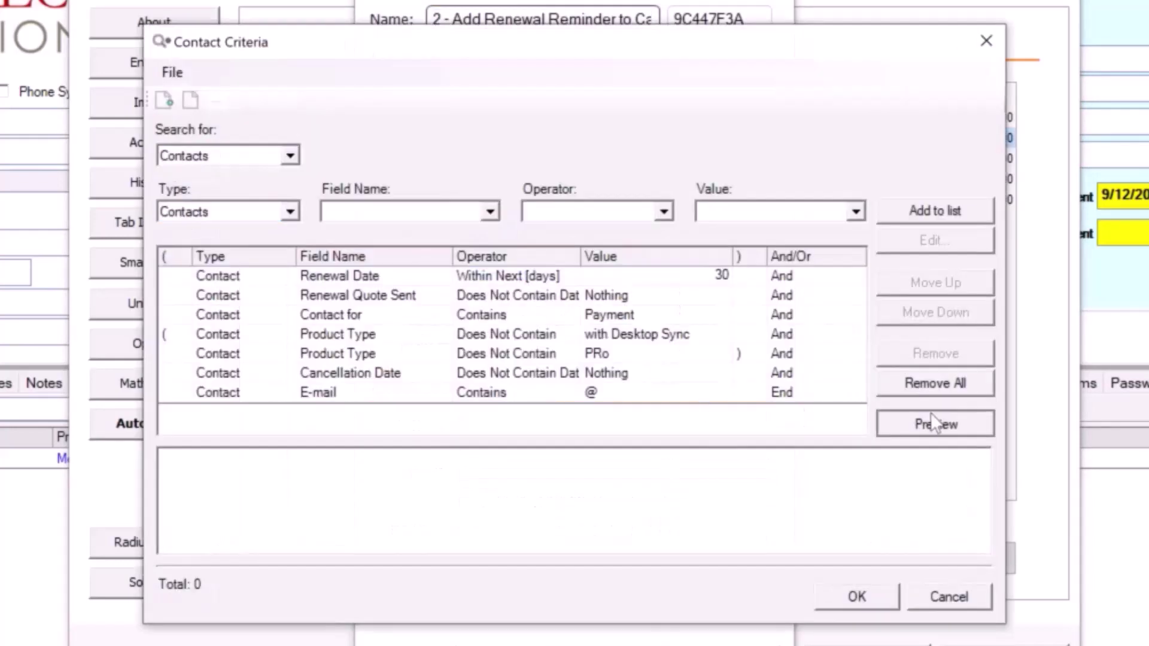
{"action": "left_click", "coordinate": [931, 420]}
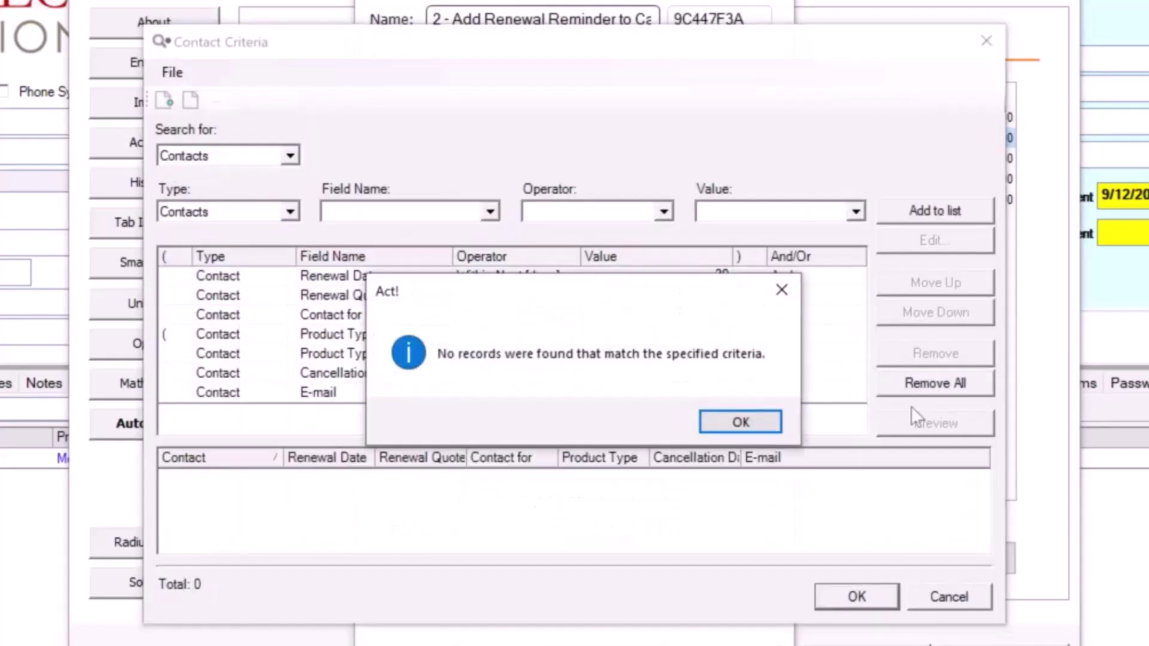
{"action": "left_click", "coordinate": [722, 418]}
{"action": "left_click", "coordinate": [968, 600]}
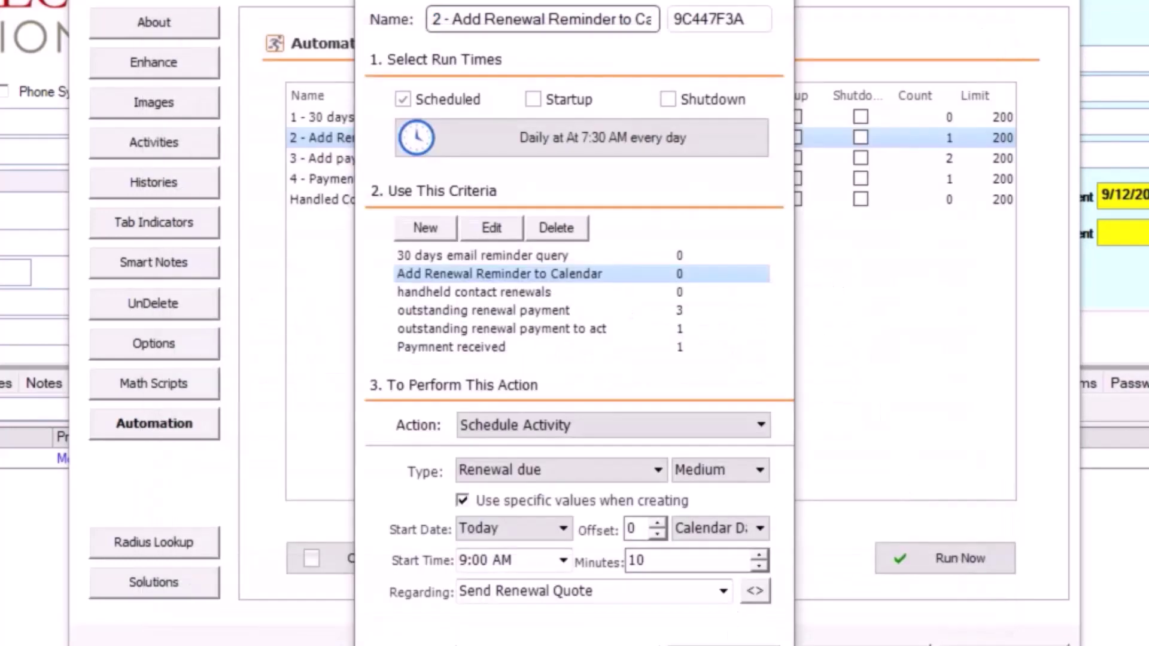
{"action": "key", "text": "Return"}
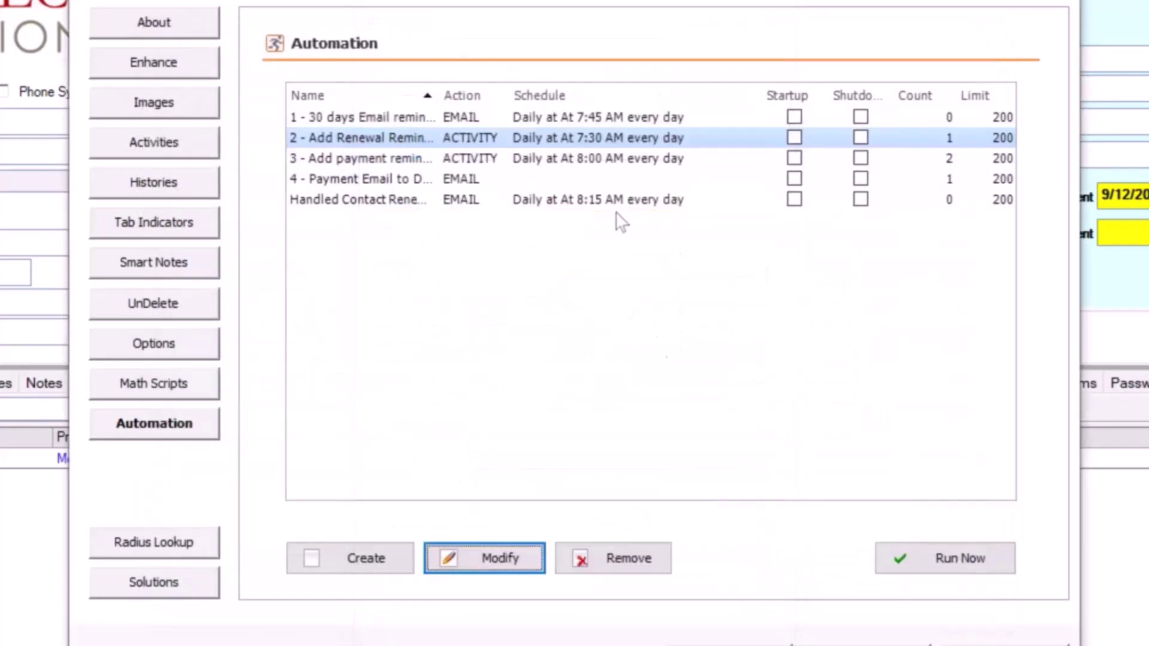
- Widen the automation Name column, preview the contacts matching the "outstanding renewal payment" criteria of automation 3, and close it without changes
{"action": "left_click", "coordinate": [622, 171]}
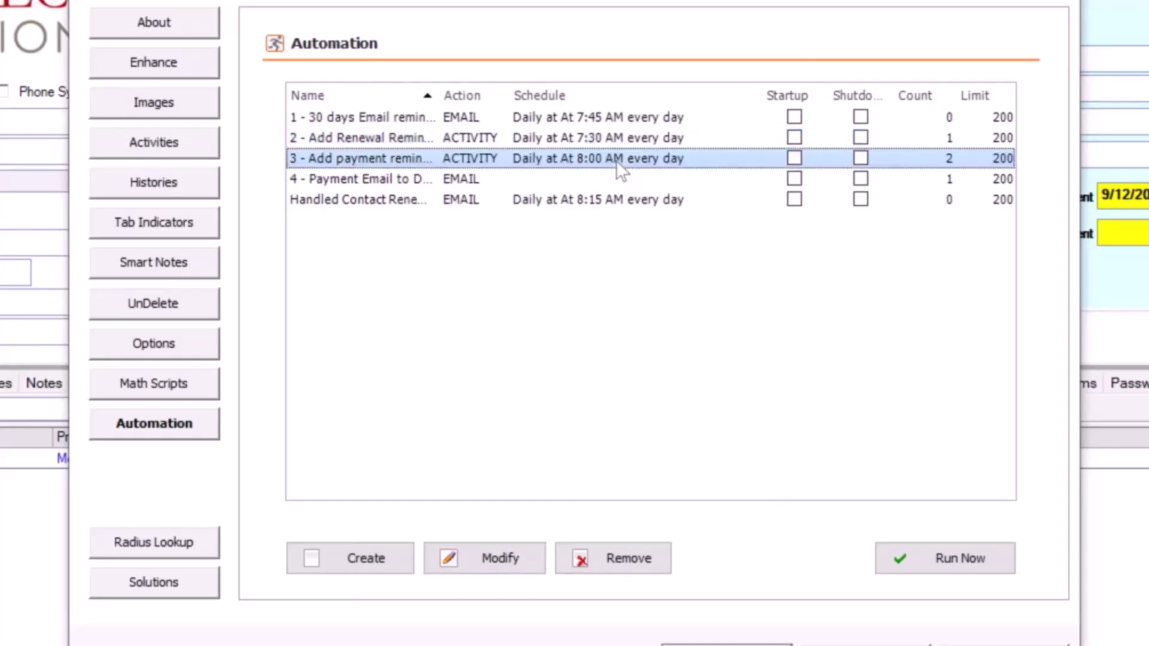
{"action": "left_click_drag", "start_coordinate": [441, 91], "coordinate": [496, 94]}
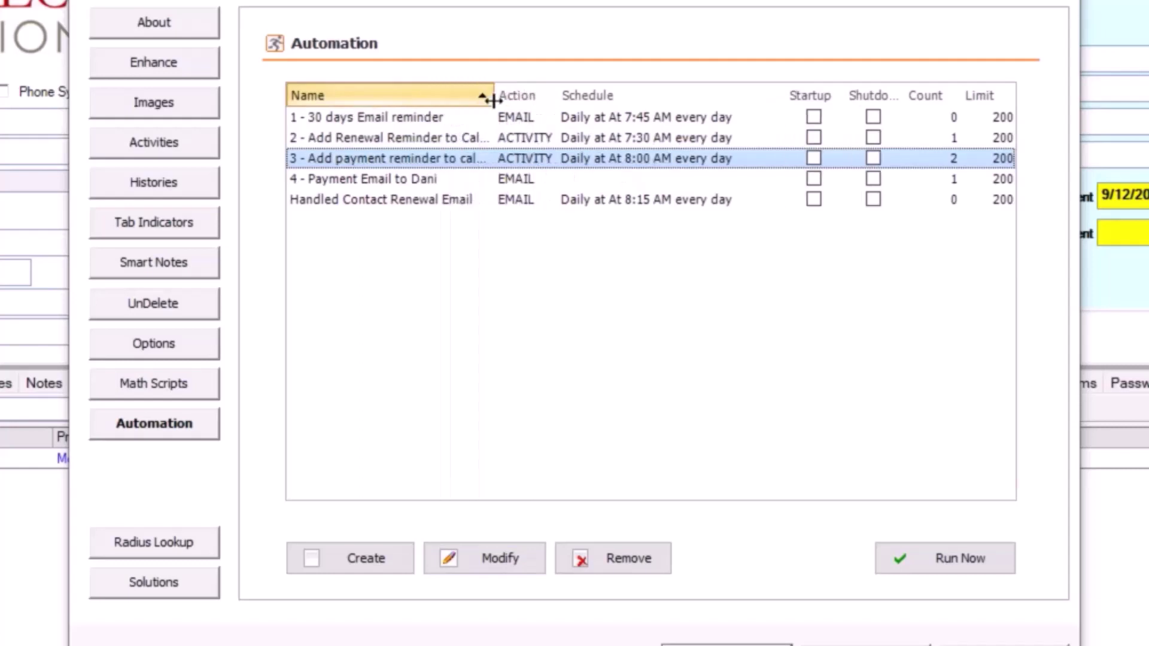
{"action": "left_click", "coordinate": [518, 562]}
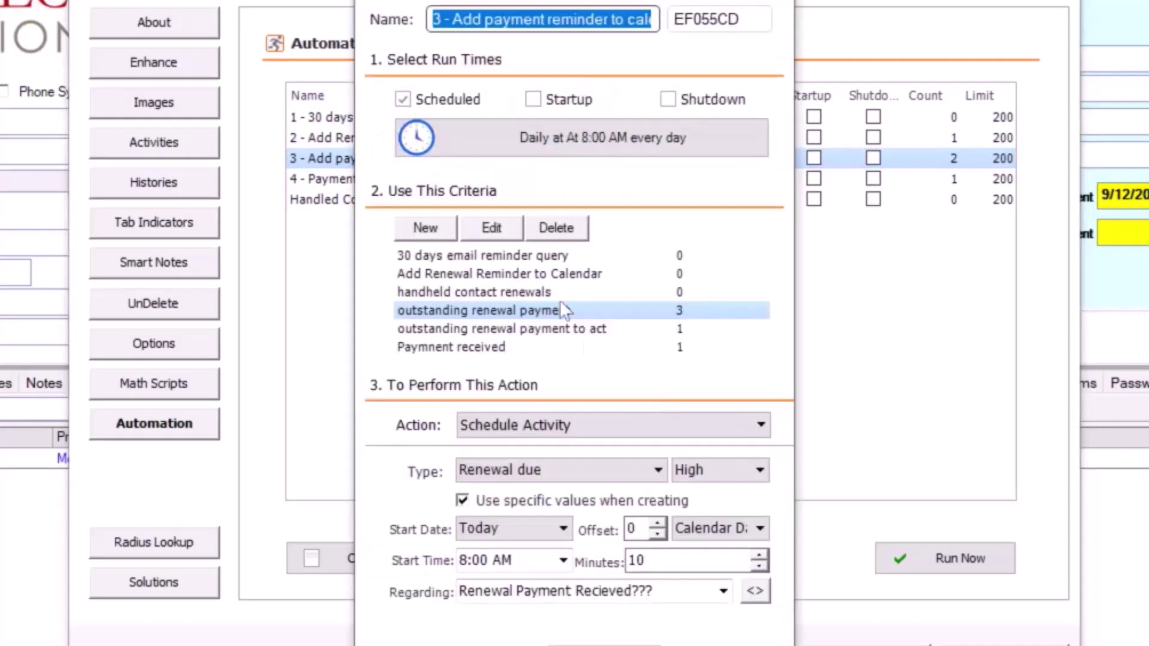
{"action": "left_click", "coordinate": [492, 226]}
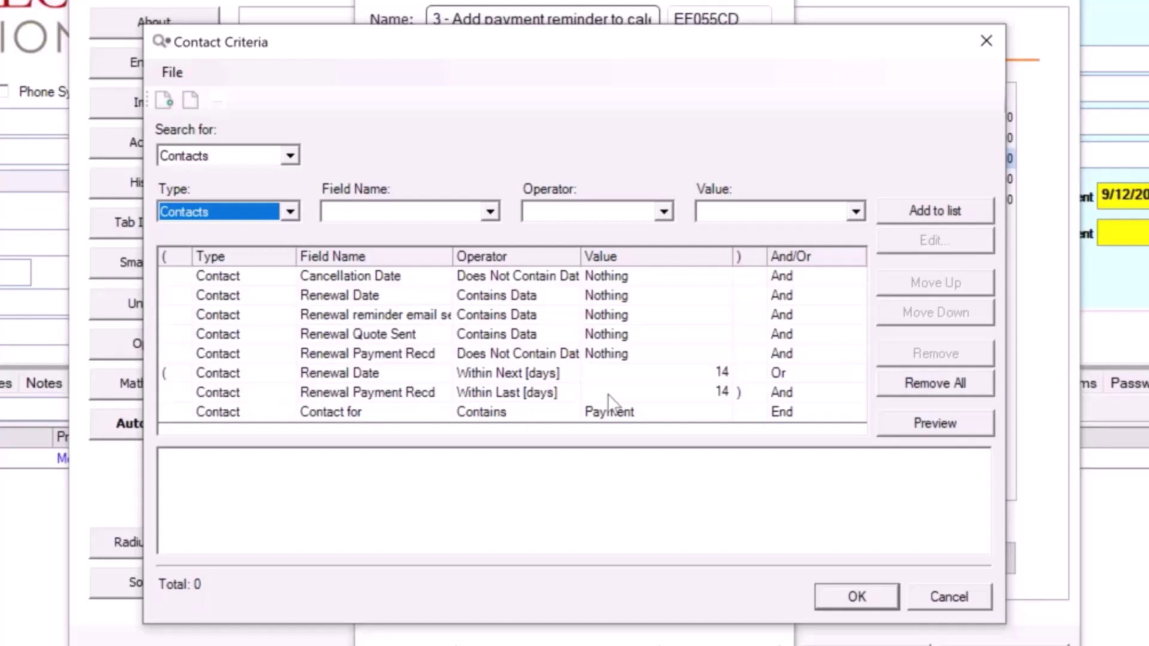
{"action": "left_click", "coordinate": [911, 431]}
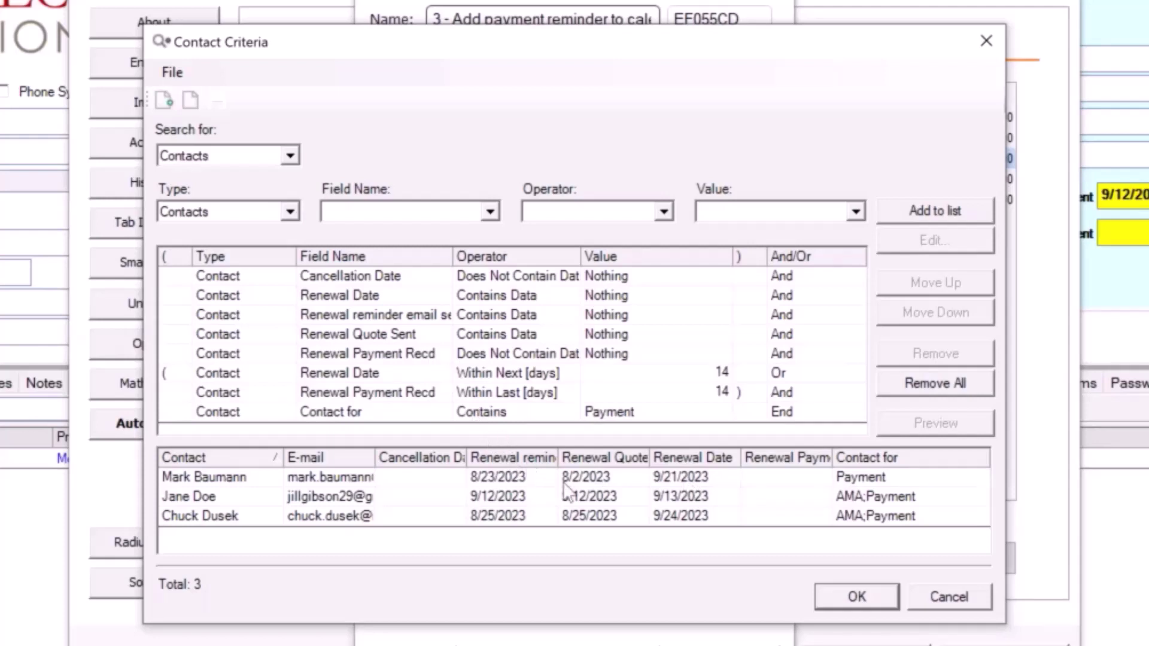
{"action": "left_click", "coordinate": [972, 601]}
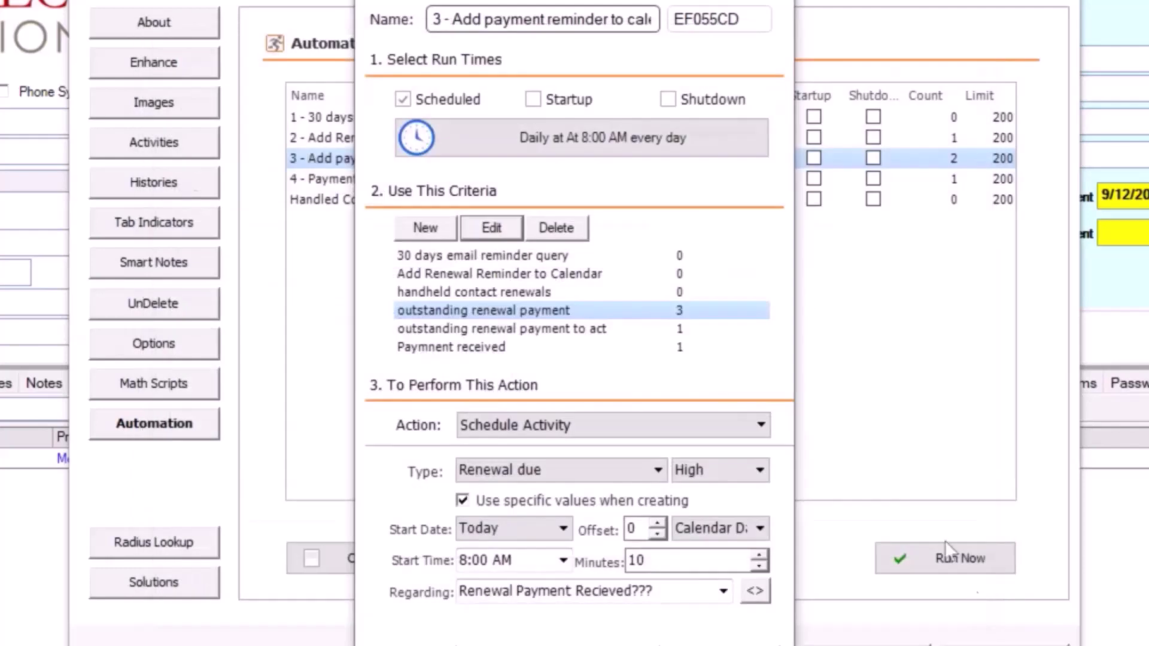
{"action": "left_click", "coordinate": [720, 645]}
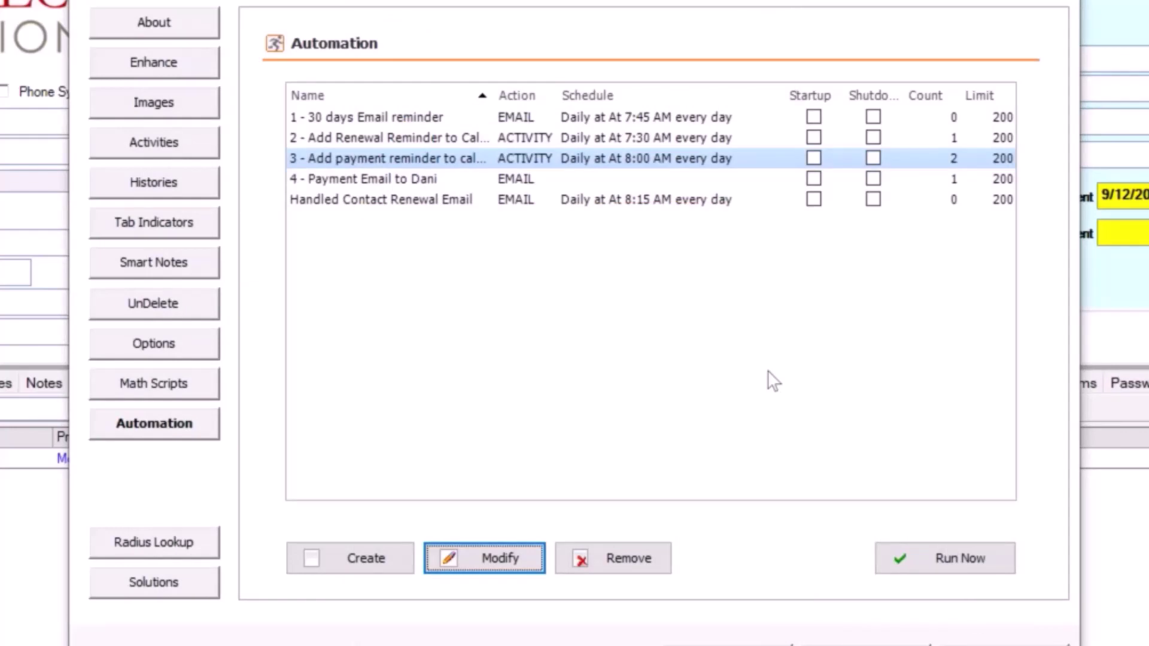
- Open the subscription payment email template for editing from the options of automation 4, the payment email
{"action": "left_click", "coordinate": [440, 180]}
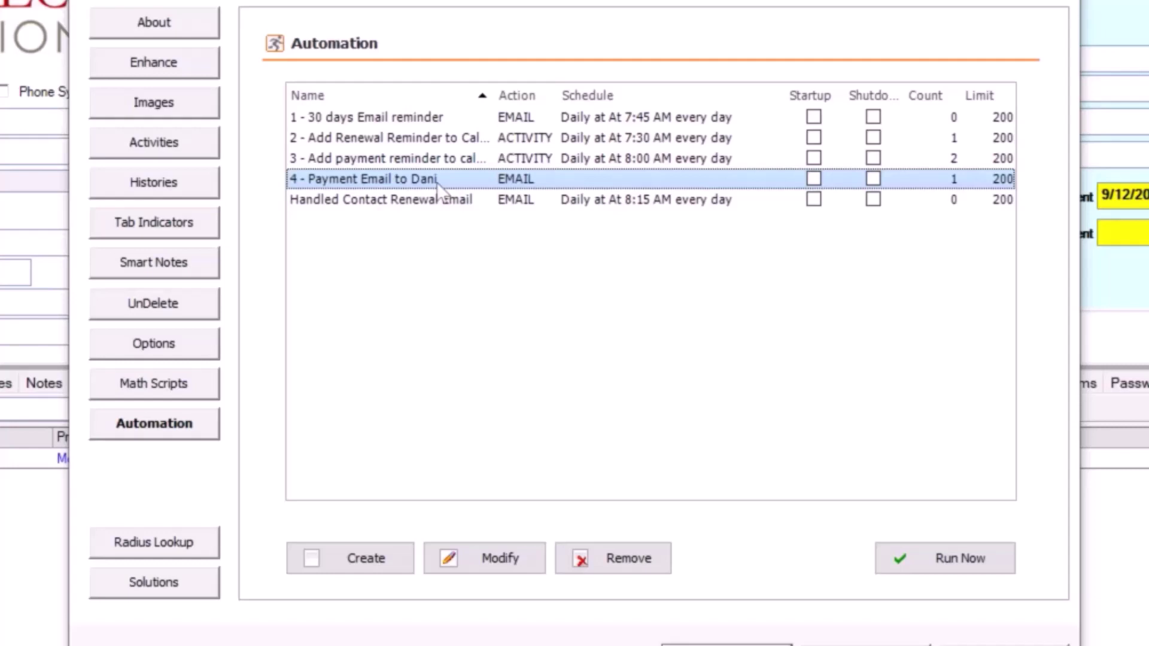
{"action": "left_click", "coordinate": [491, 558]}
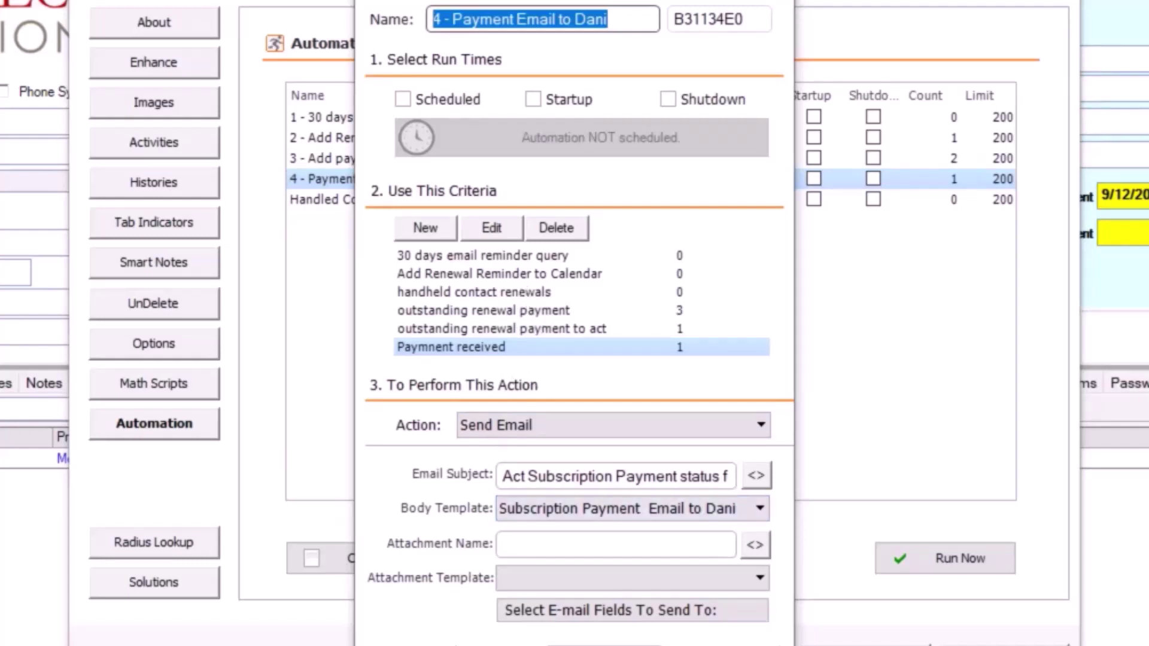
{"action": "left_click", "coordinate": [416, 645]}
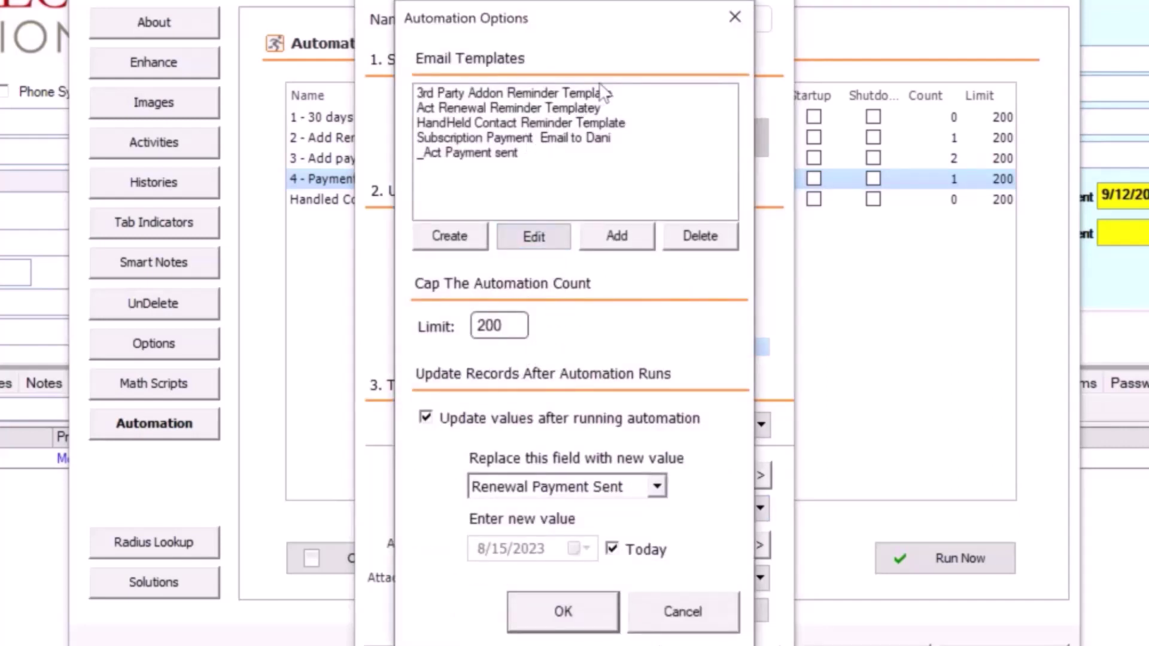
{"action": "left_click", "coordinate": [523, 139]}
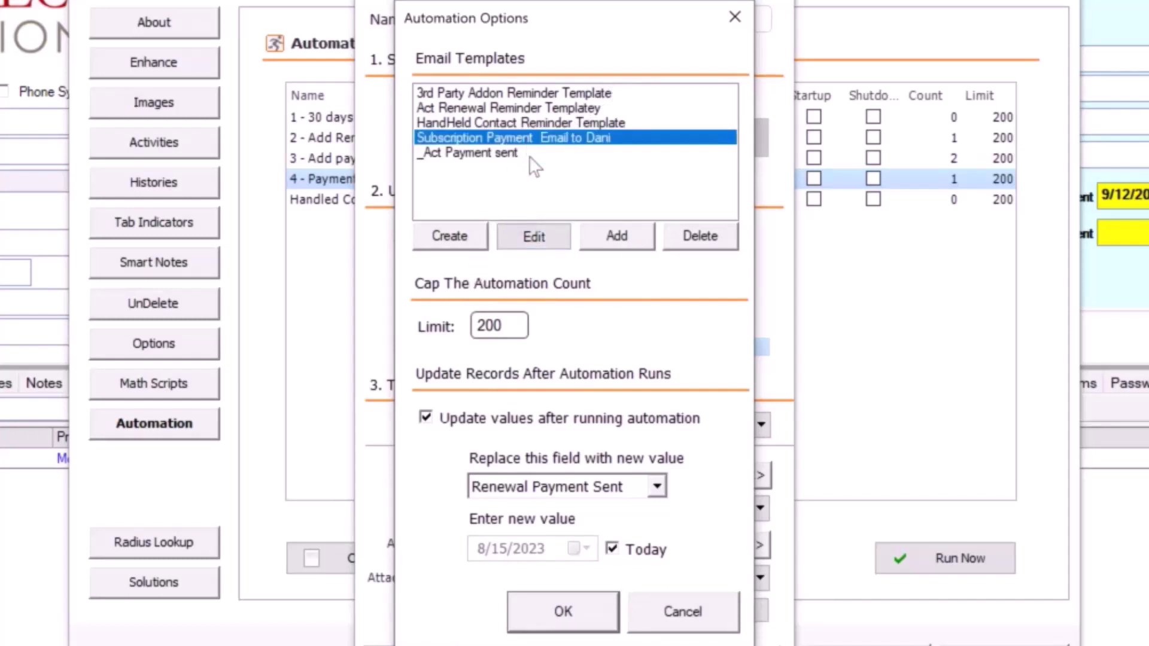
{"action": "left_click", "coordinate": [532, 235]}
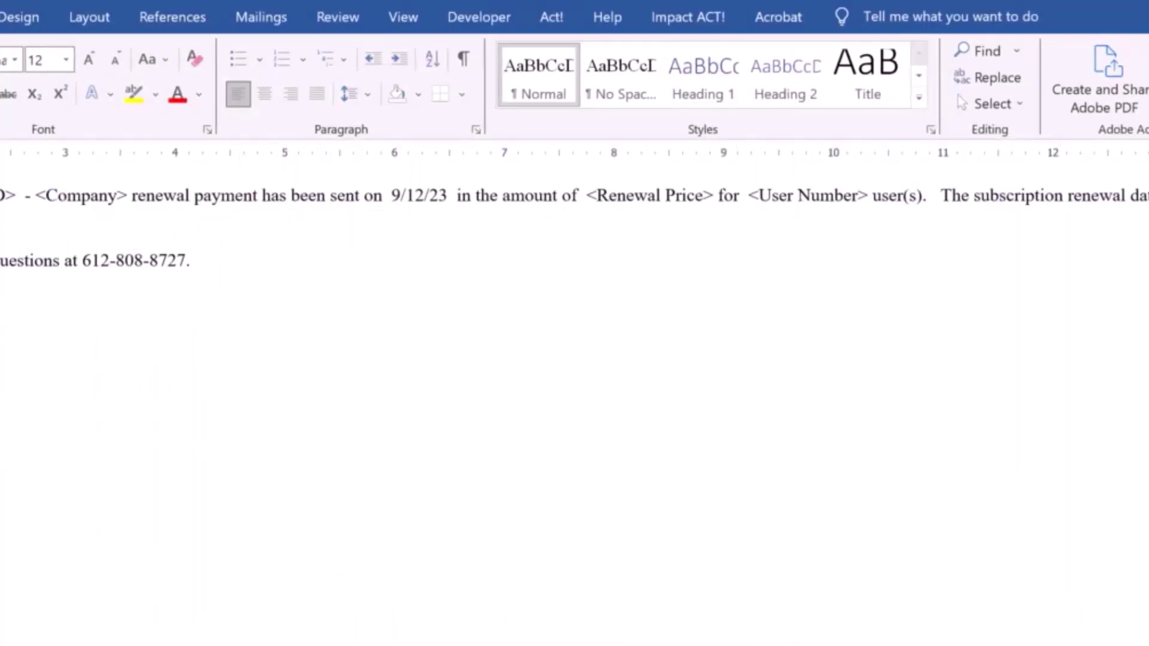
- Review the payment email template's merge fields, including Renewal Price and User Number, and close the template and automation 4 without changes
{"action": "left_click_drag", "start_coordinate": [1, 195], "coordinate": [25, 195]}
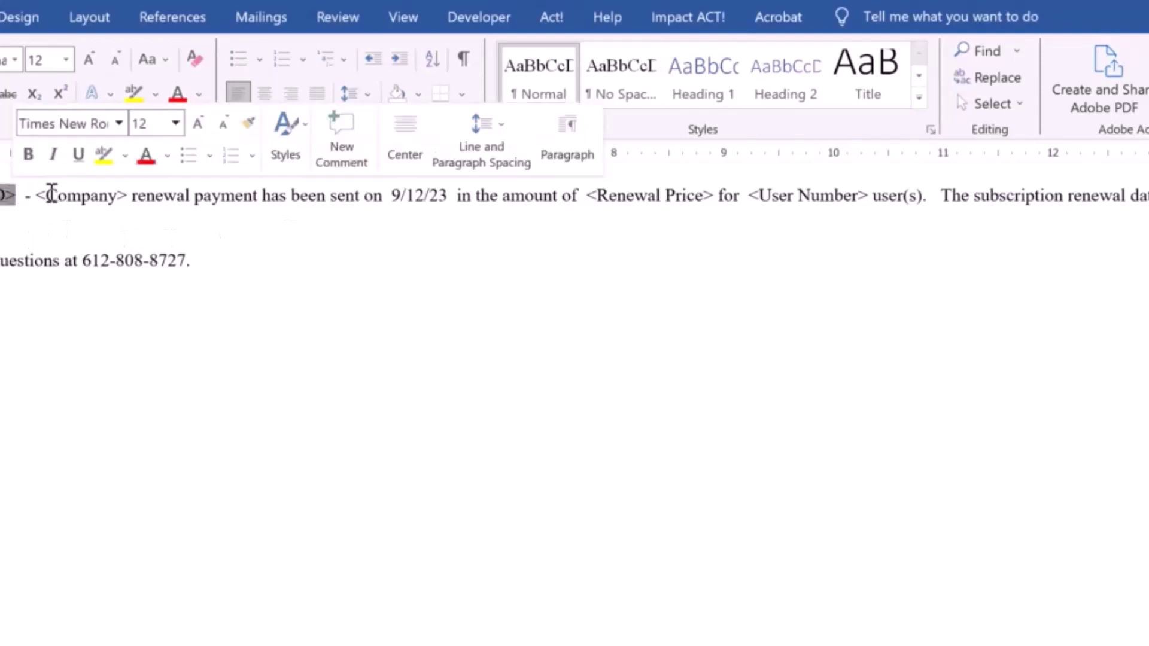
{"action": "left_click", "coordinate": [396, 195]}
{"action": "left_click_drag", "start_coordinate": [589, 196], "coordinate": [708, 216]}
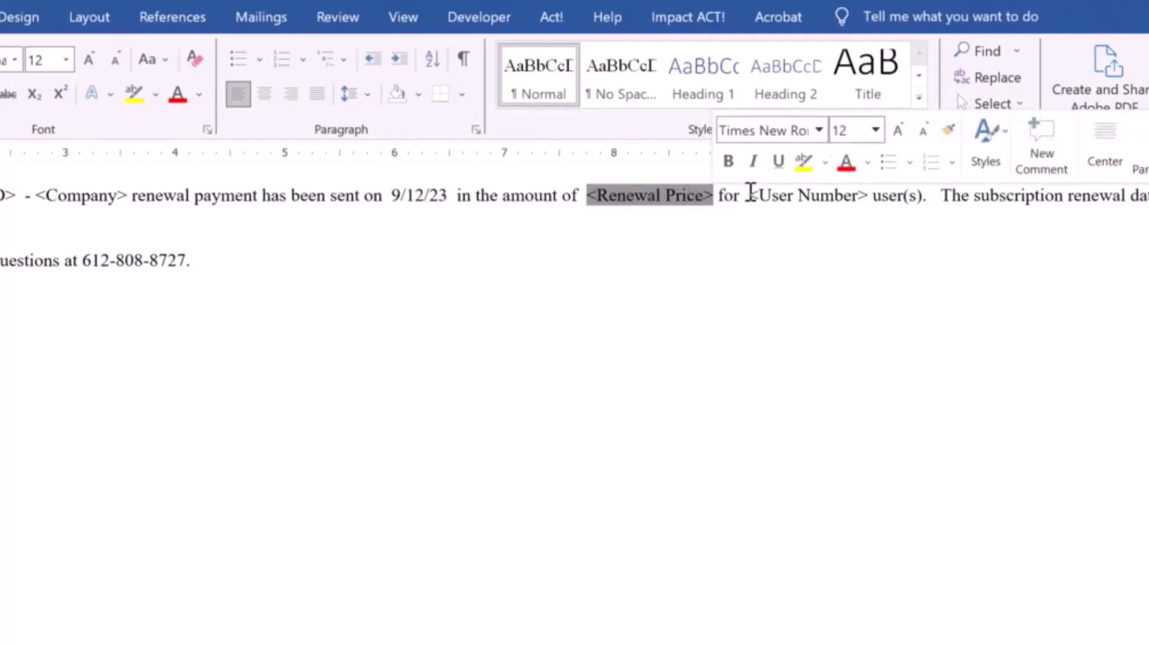
{"action": "left_click_drag", "start_coordinate": [750, 195], "coordinate": [870, 195]}
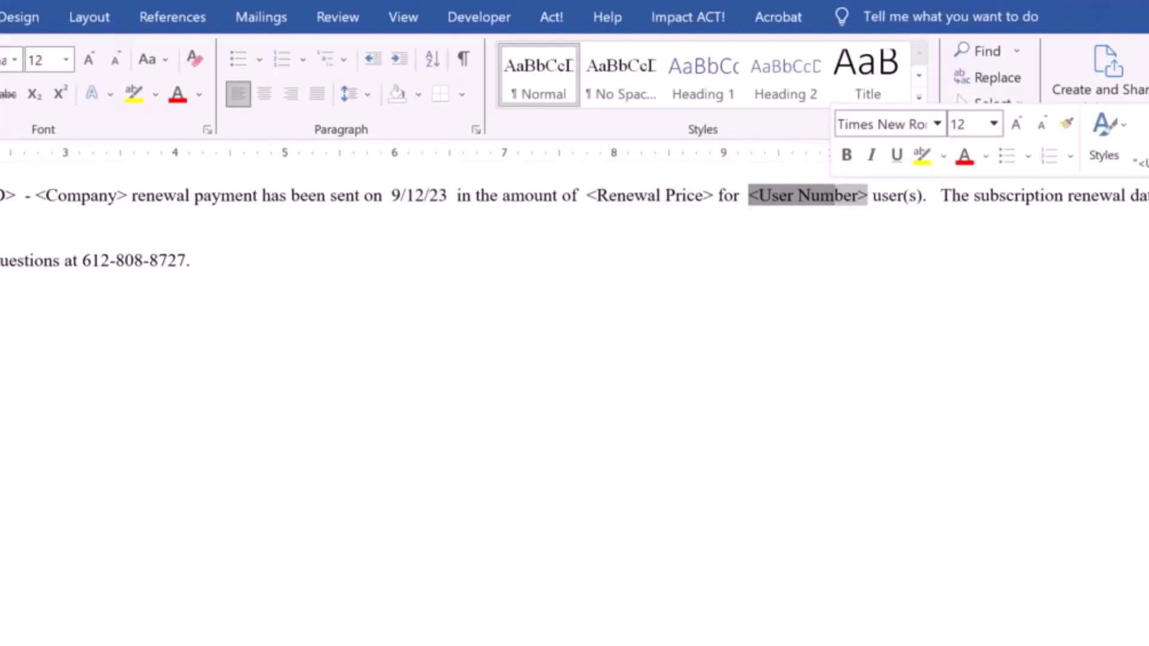
{"action": "left_click", "coordinate": [55, 245]}
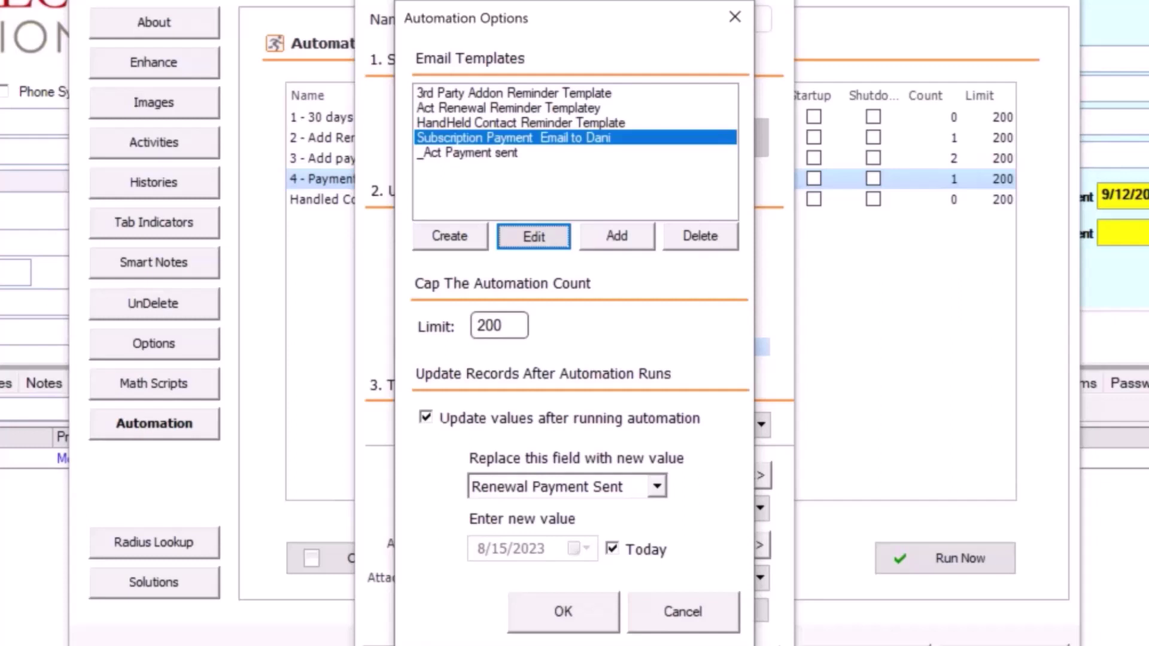
{"action": "left_click", "coordinate": [705, 629]}
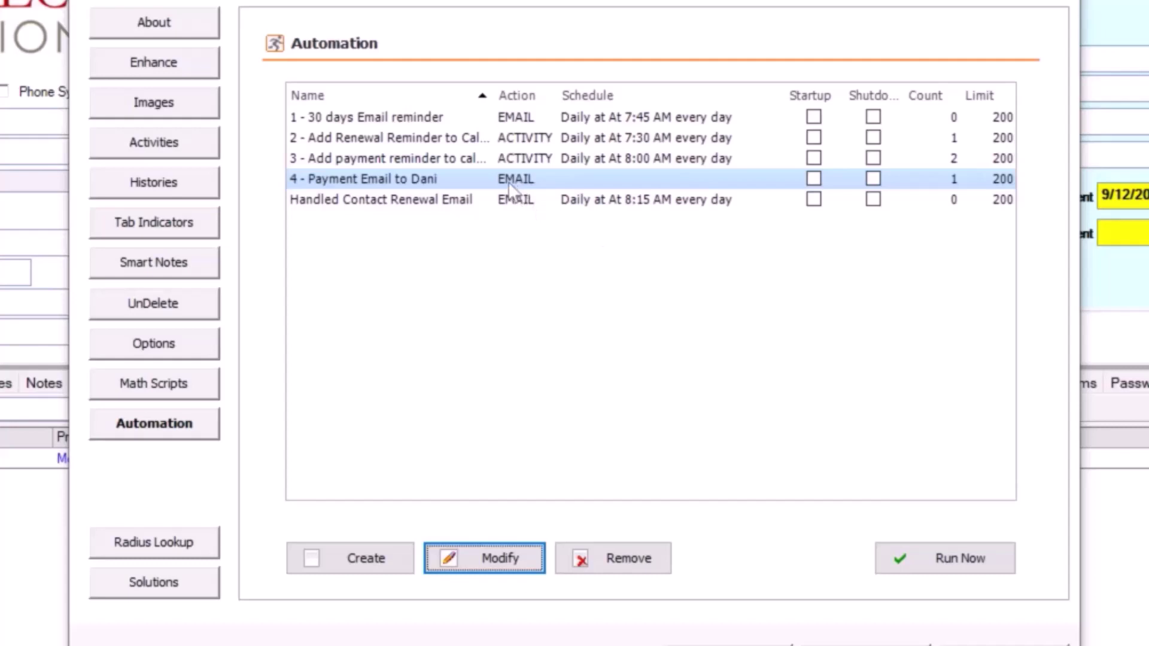
- Examine the scheduled task properties of automation 3, the payment reminder, without changing them, and close the Impact Suite settings
{"action": "left_click", "coordinate": [503, 160]}
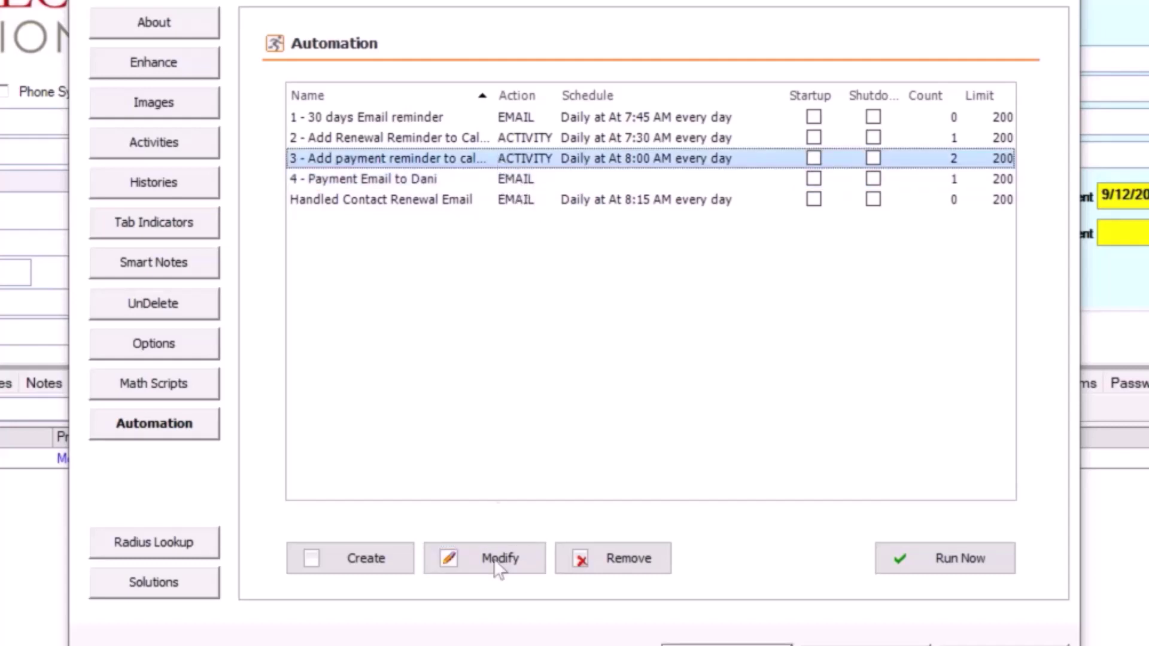
{"action": "left_click", "coordinate": [509, 569]}
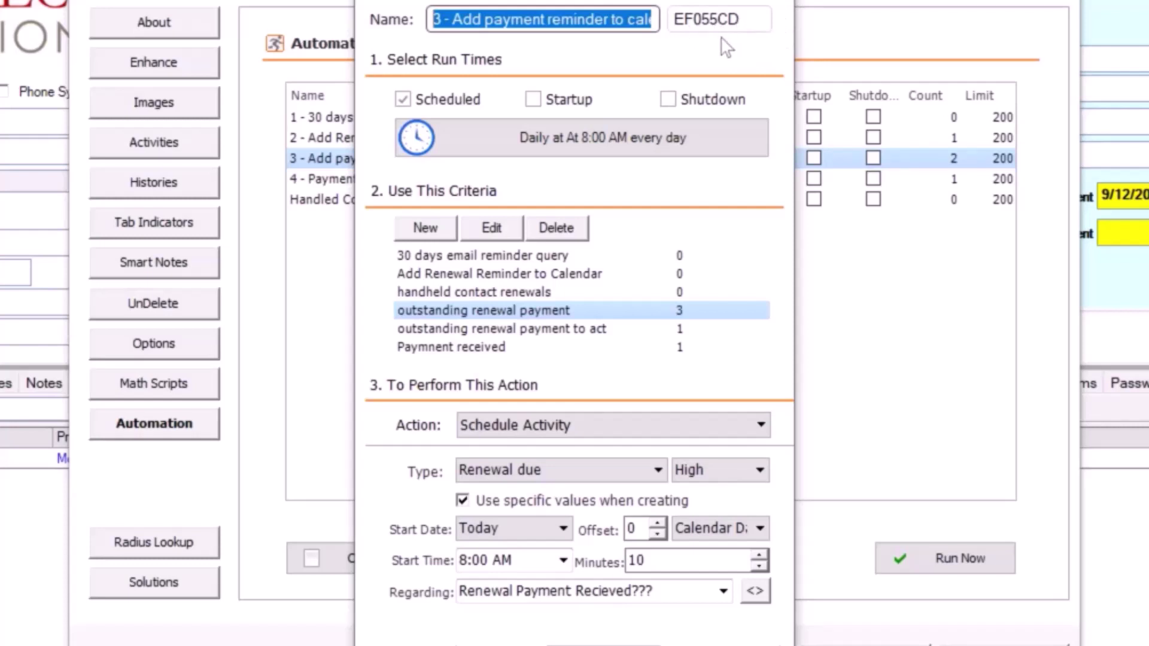
{"action": "left_click", "coordinate": [733, 153]}
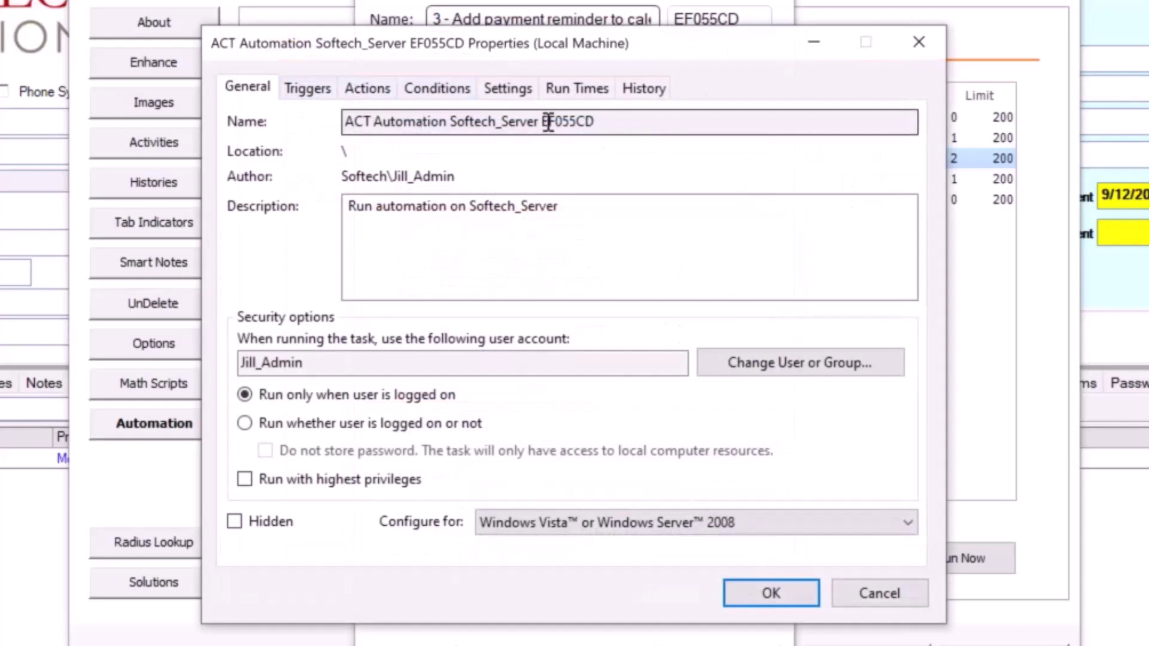
{"action": "left_click_drag", "start_coordinate": [550, 121], "coordinate": [617, 121]}
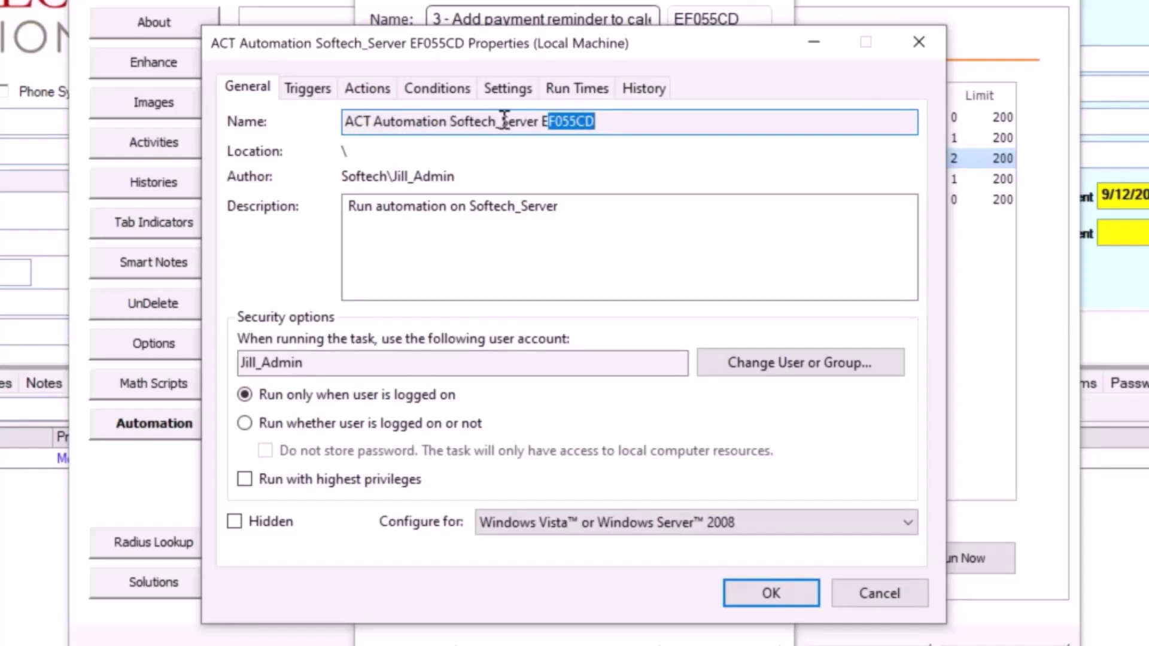
{"action": "left_click", "coordinate": [606, 123]}
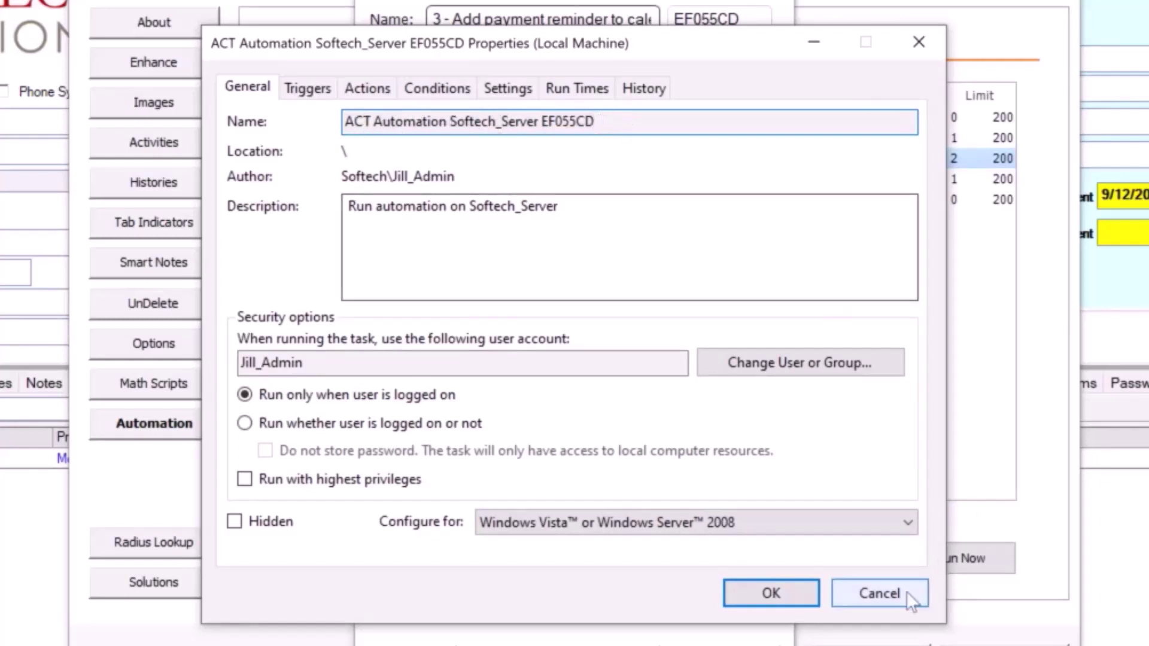
{"action": "left_click", "coordinate": [879, 594]}
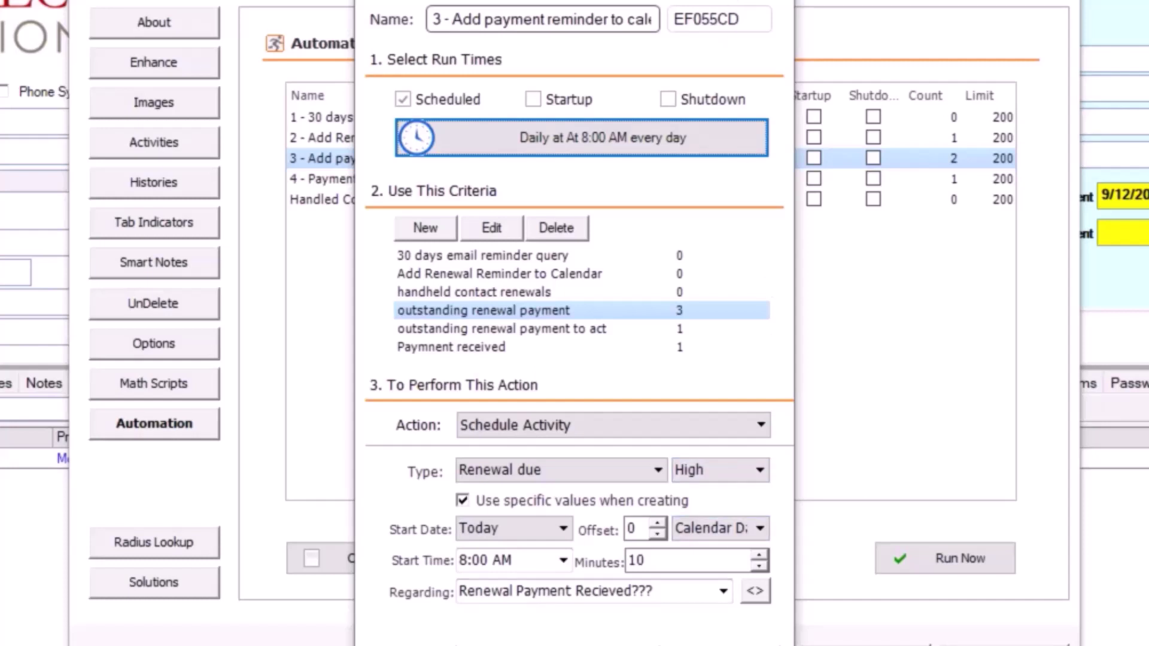
{"action": "left_click", "coordinate": [724, 645]}
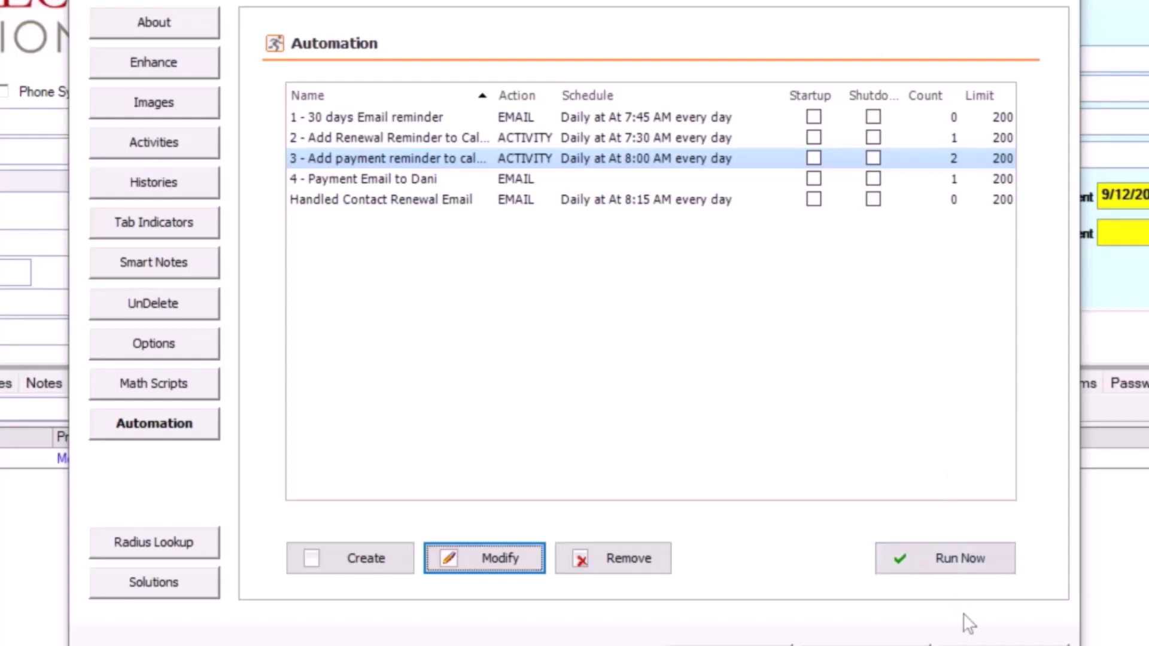
{"action": "key", "text": "Escape"}
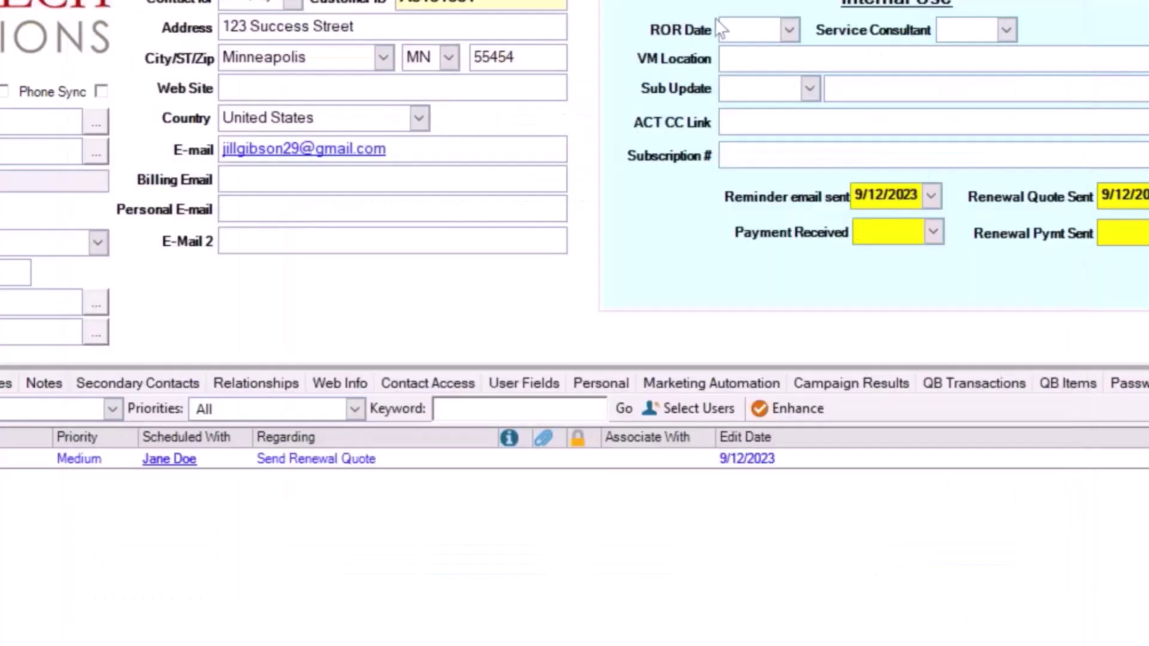